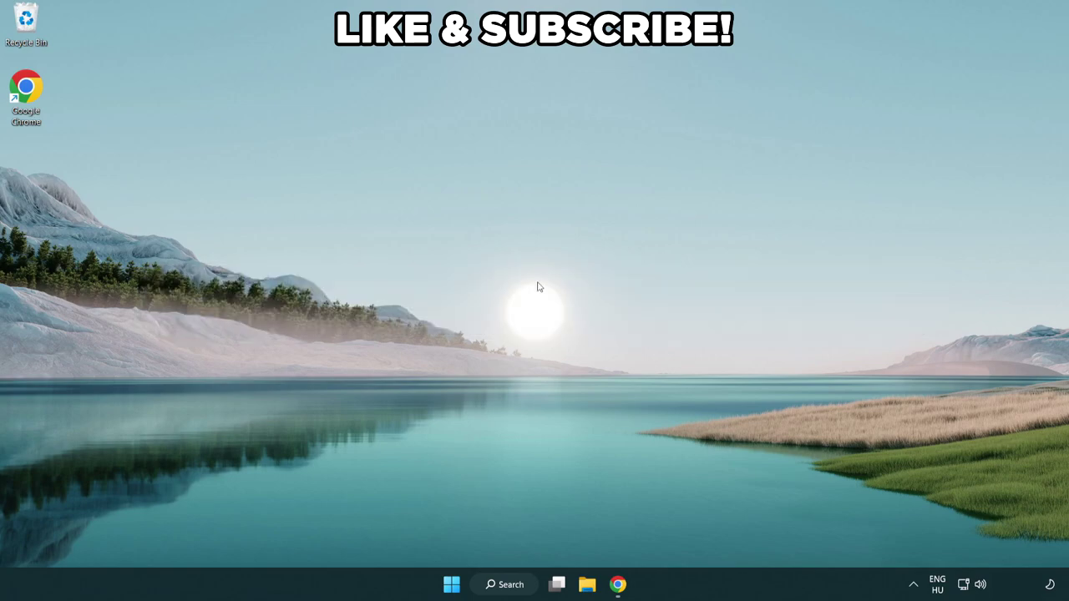
# Search Windows for 'edit power plan'.
pyautogui.click(511, 585)
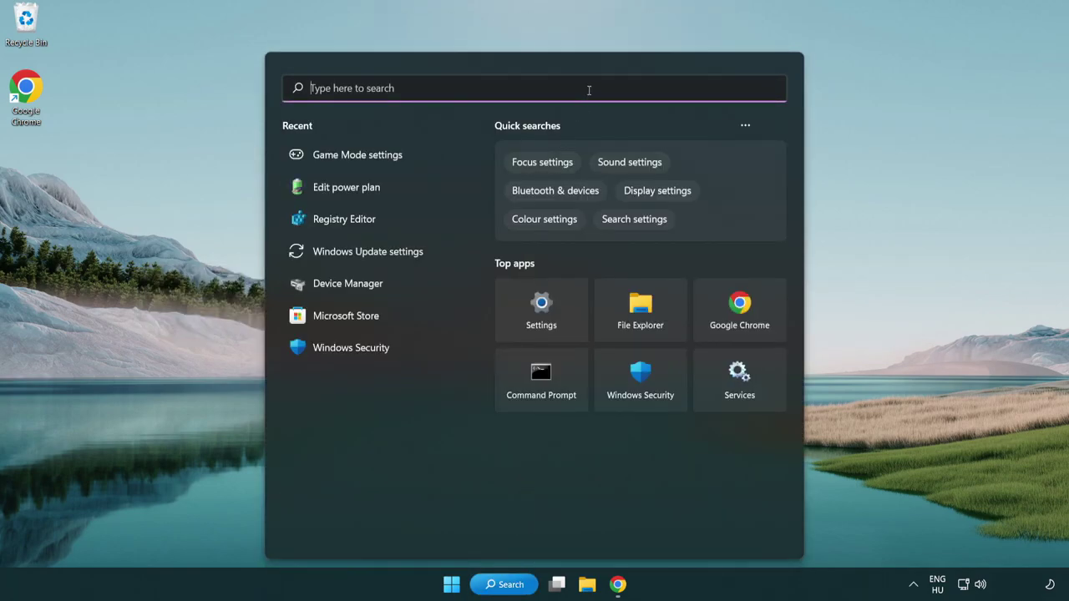
pyautogui.write('edit power ')
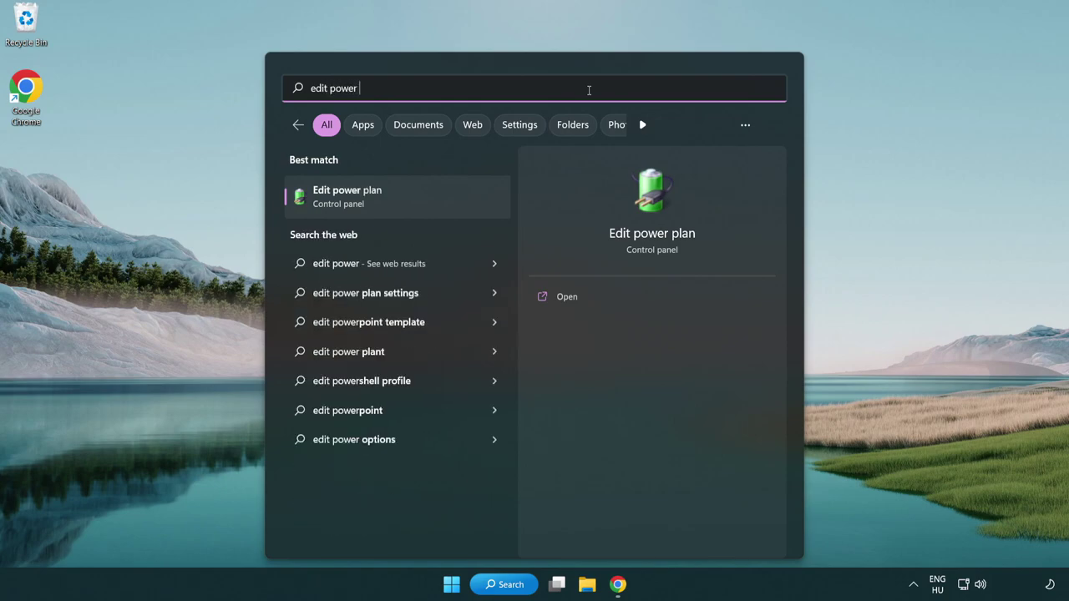
pyautogui.write('plan')
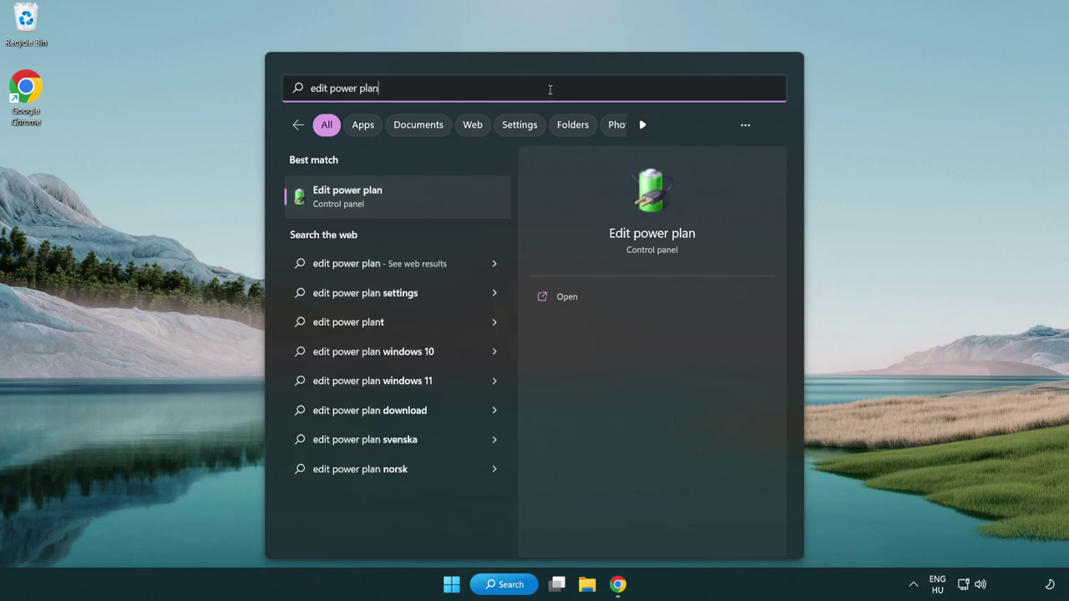
# Switch the active power plan from Balanced to High performance in Power Options.
pyautogui.click(399, 201)
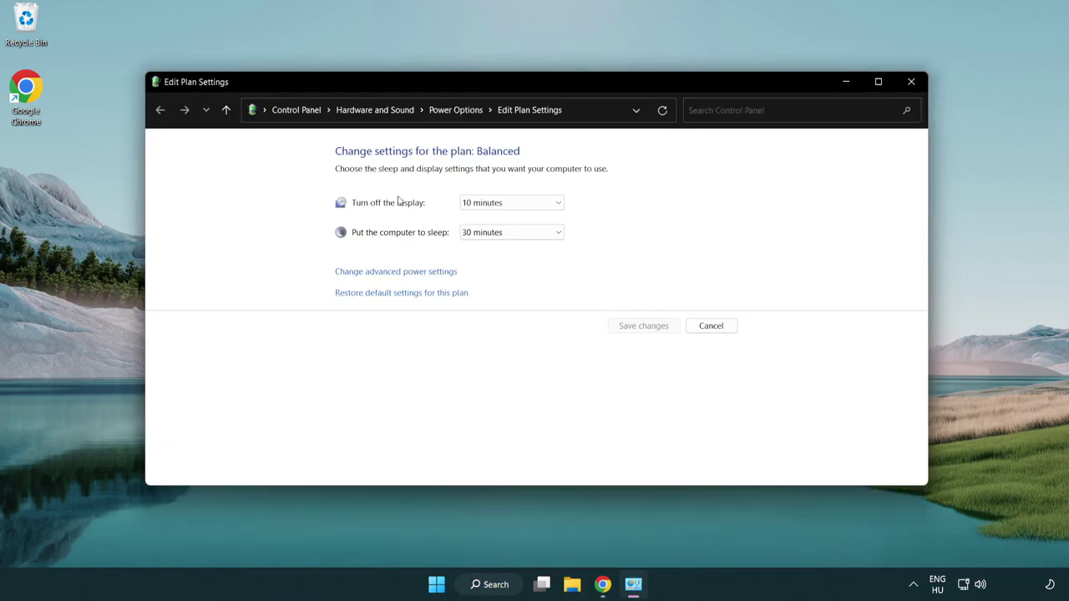
pyautogui.click(464, 122)
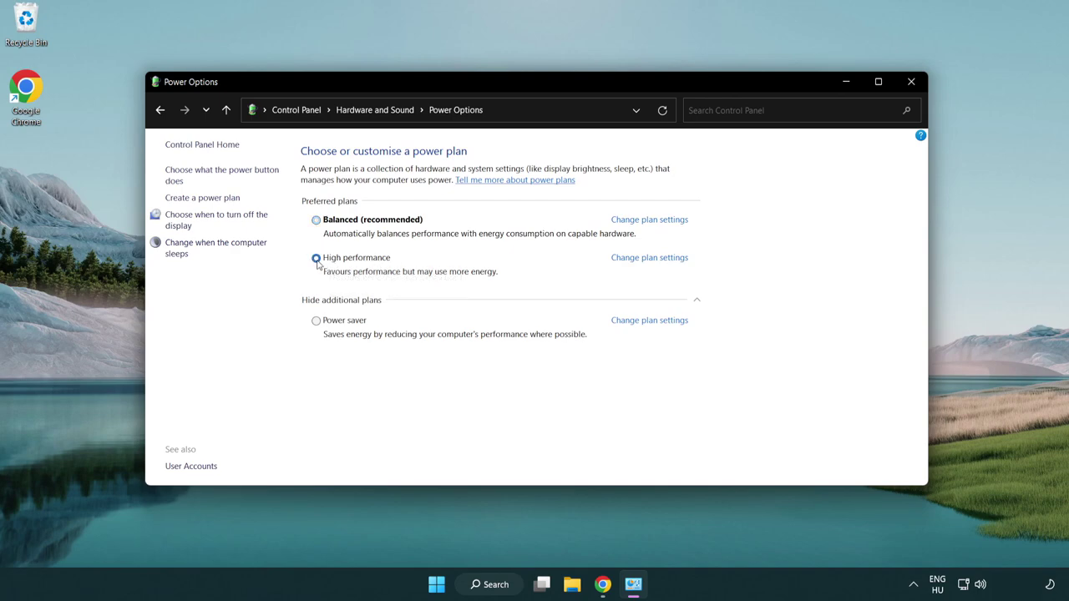
pyautogui.click(316, 259)
# Close Power Options and search Windows for 'device manager'.
pyautogui.click(910, 84)
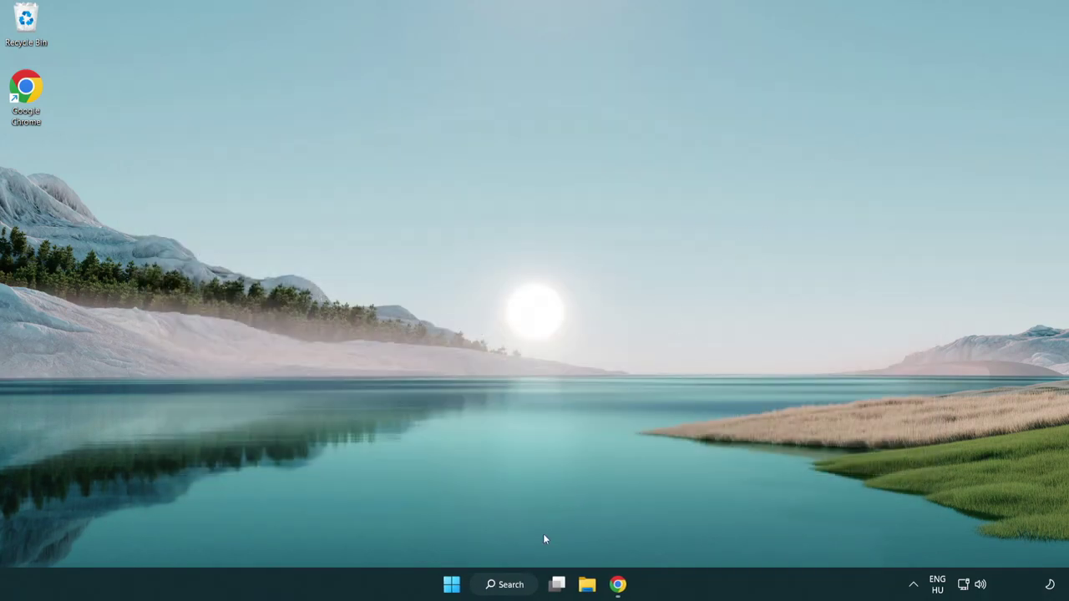
pyautogui.click(507, 585)
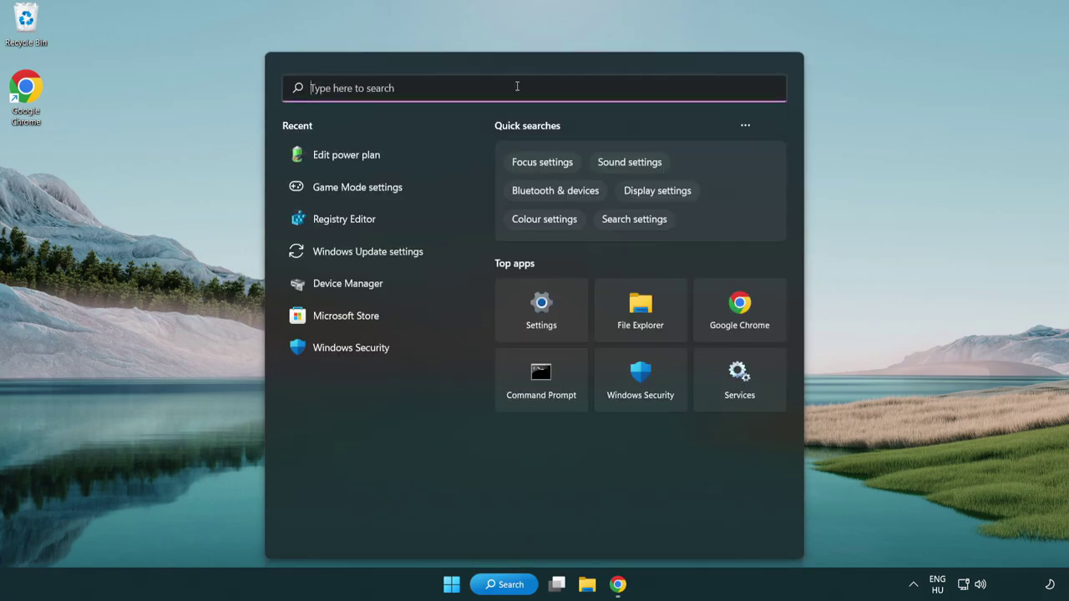
pyautogui.write('device manager')
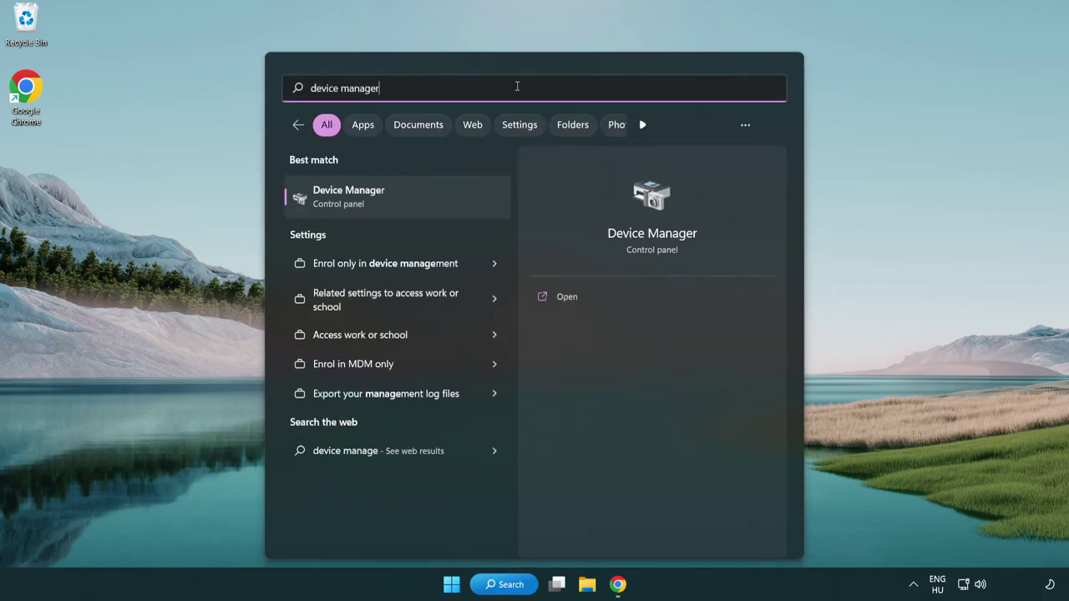
# Launch Device Manager, centre its window, and expand Display adapters to the VMware SVGA 3D adapter.
pyautogui.click(409, 198)
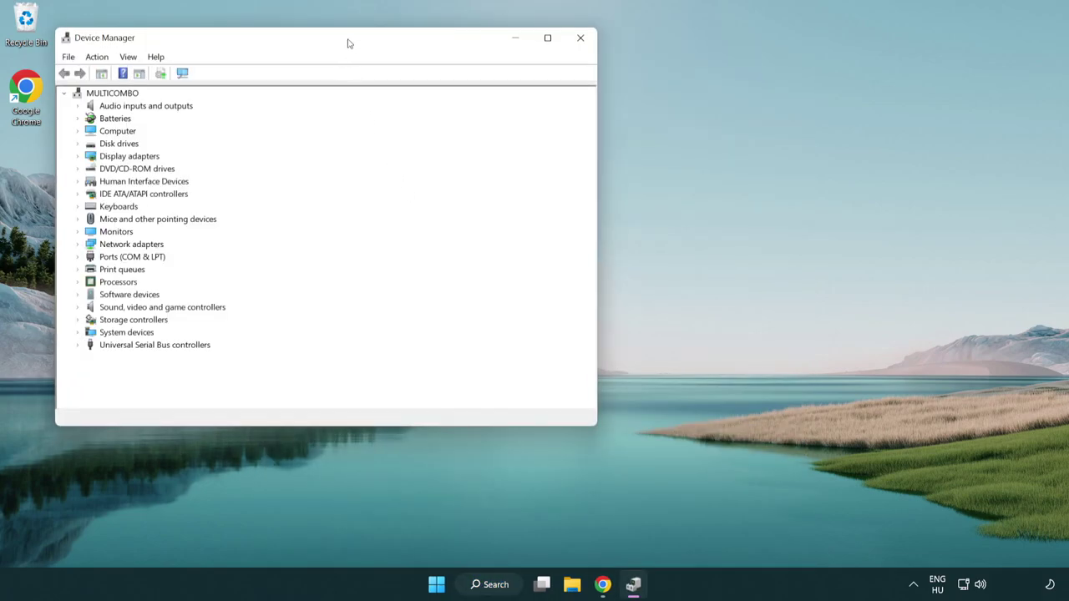
pyautogui.moveTo(349, 44); pyautogui.dragTo(549, 99)
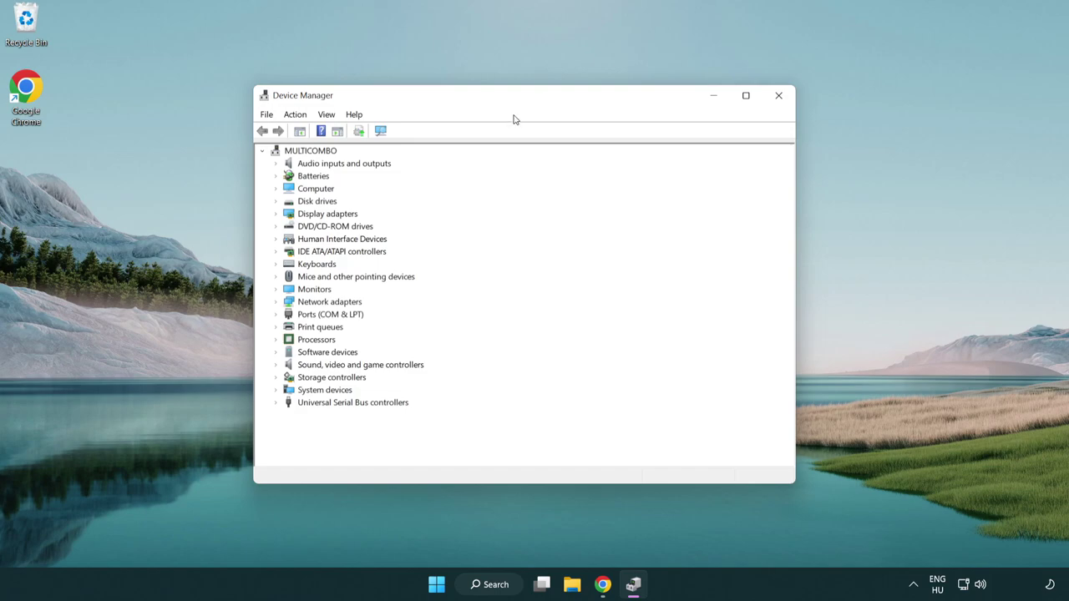
pyautogui.click(289, 214)
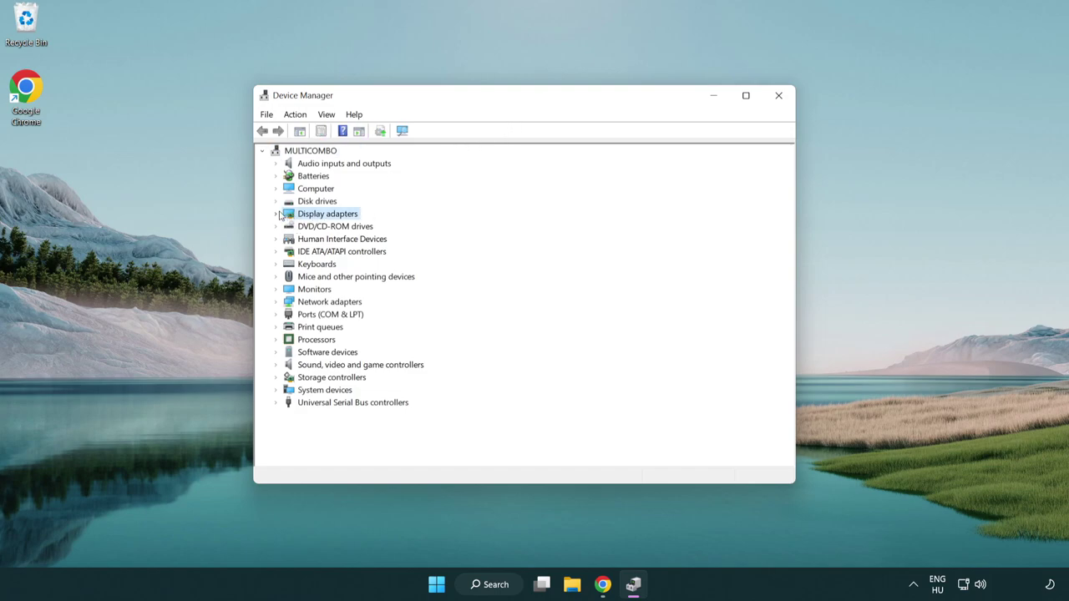
pyautogui.click(277, 214)
pyautogui.click(304, 229)
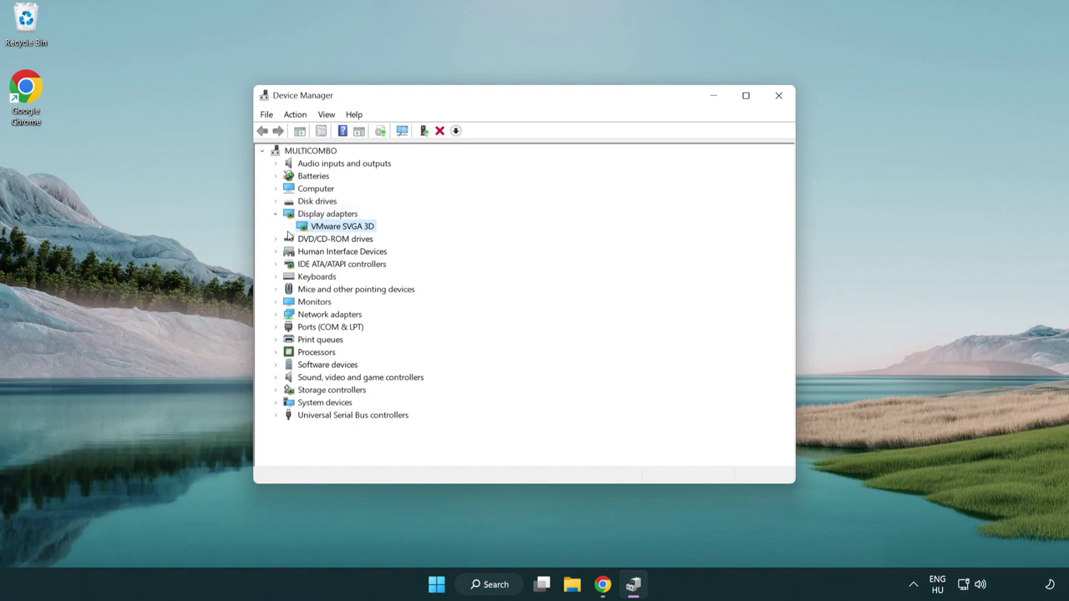
pyautogui.rightClick(336, 230)
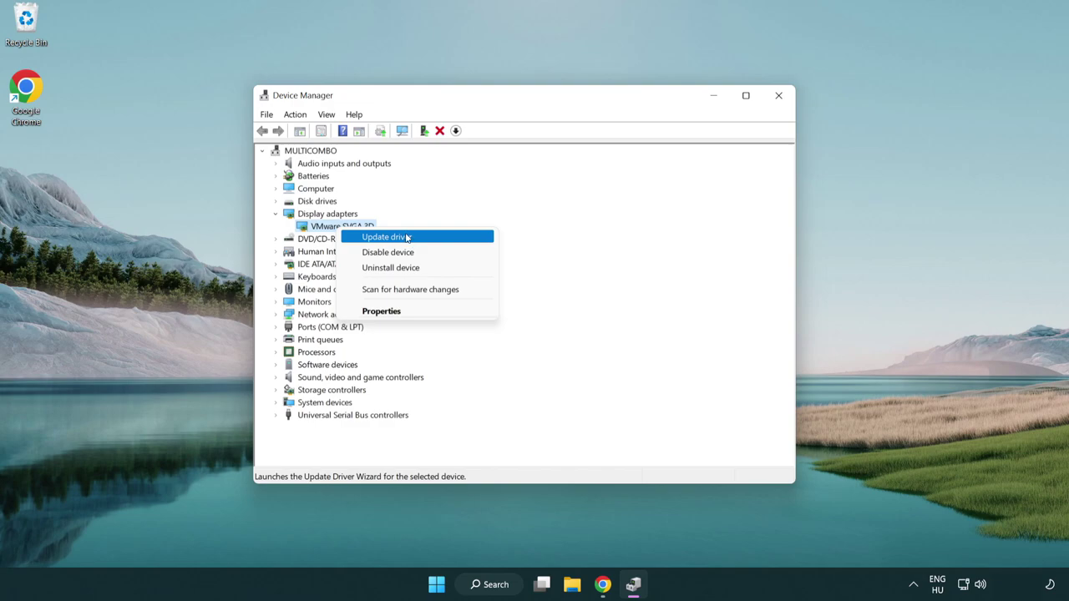
# Automatically search for a newer VMware SVGA 3D driver, confirm the best one is installed, and close Device Manager.
pyautogui.click(425, 237)
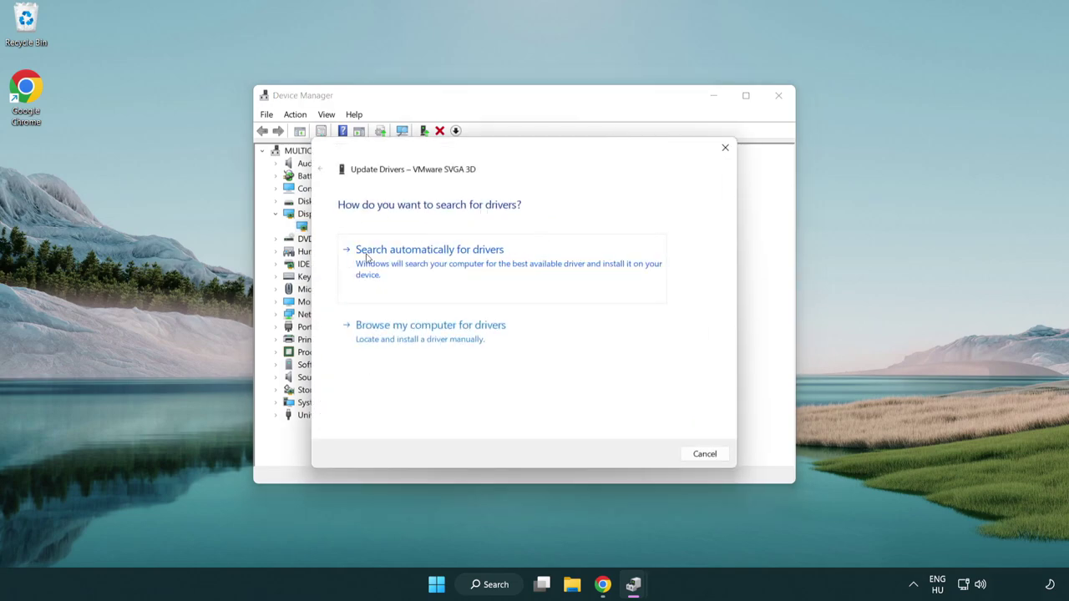
pyautogui.click(438, 261)
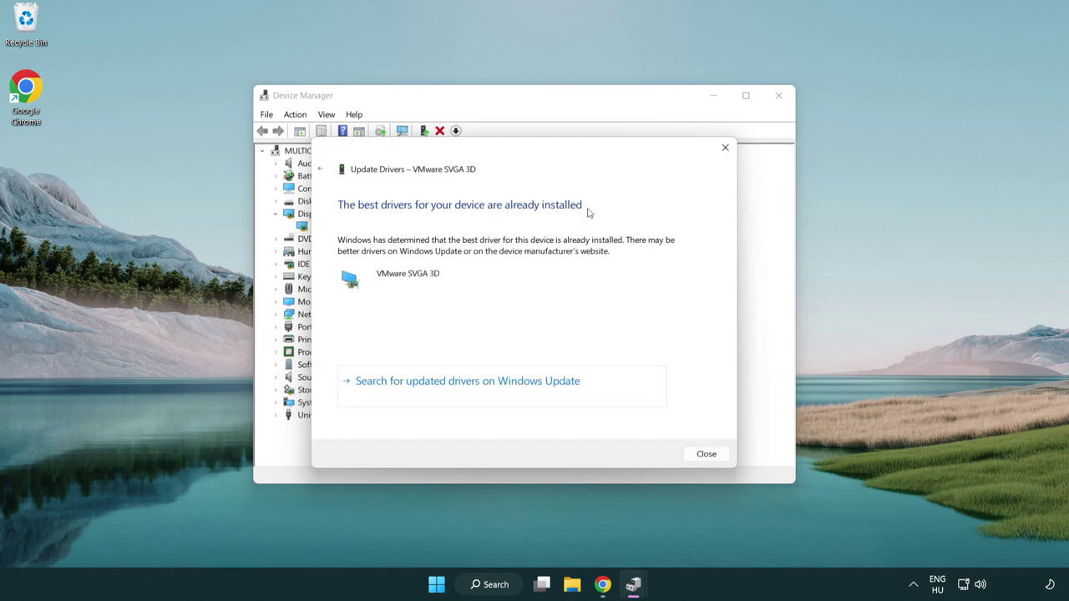
pyautogui.click(704, 454)
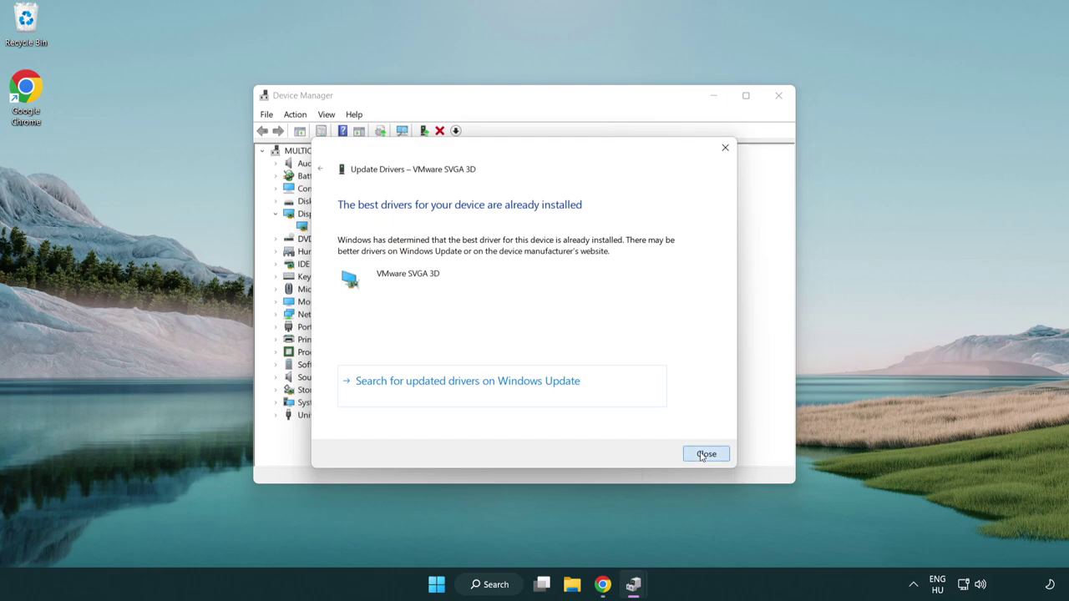
pyautogui.click(776, 98)
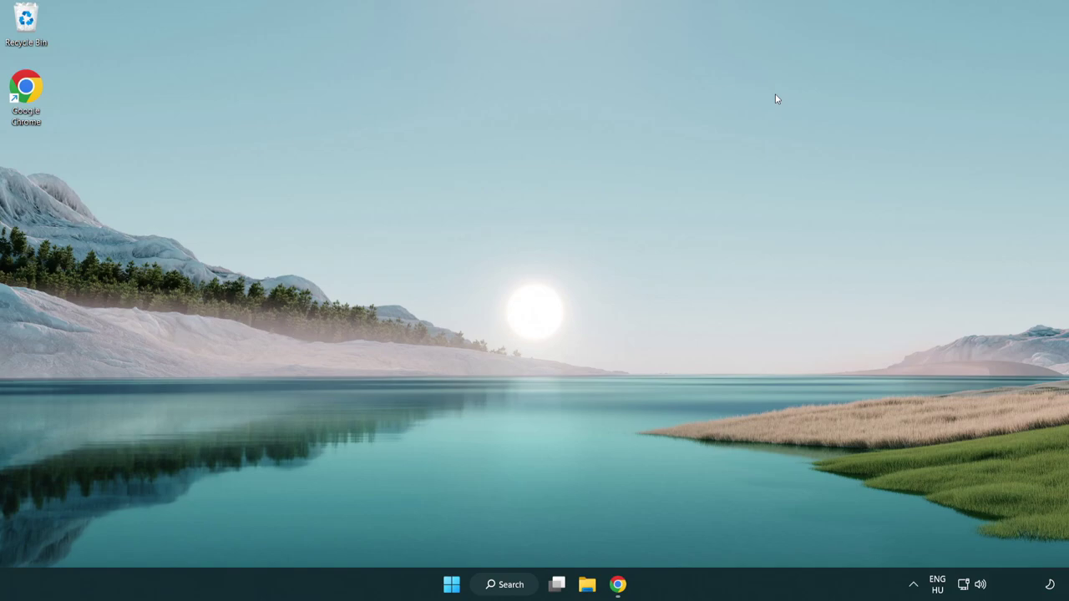
# Search 'game mode' and open the Gaming > Game Mode settings page.
pyautogui.click(510, 587)
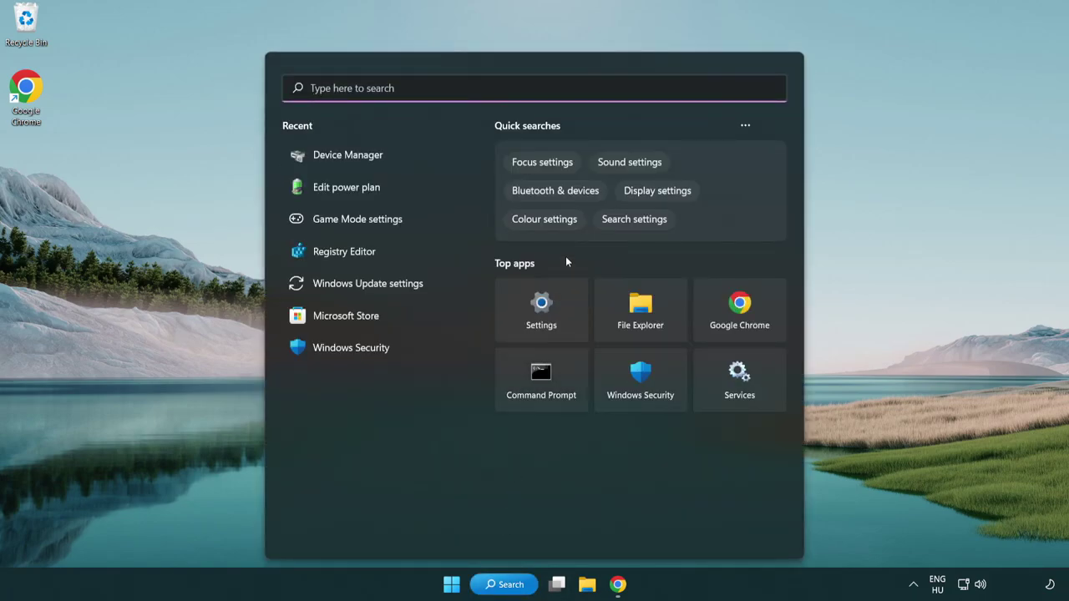
pyautogui.write('game')
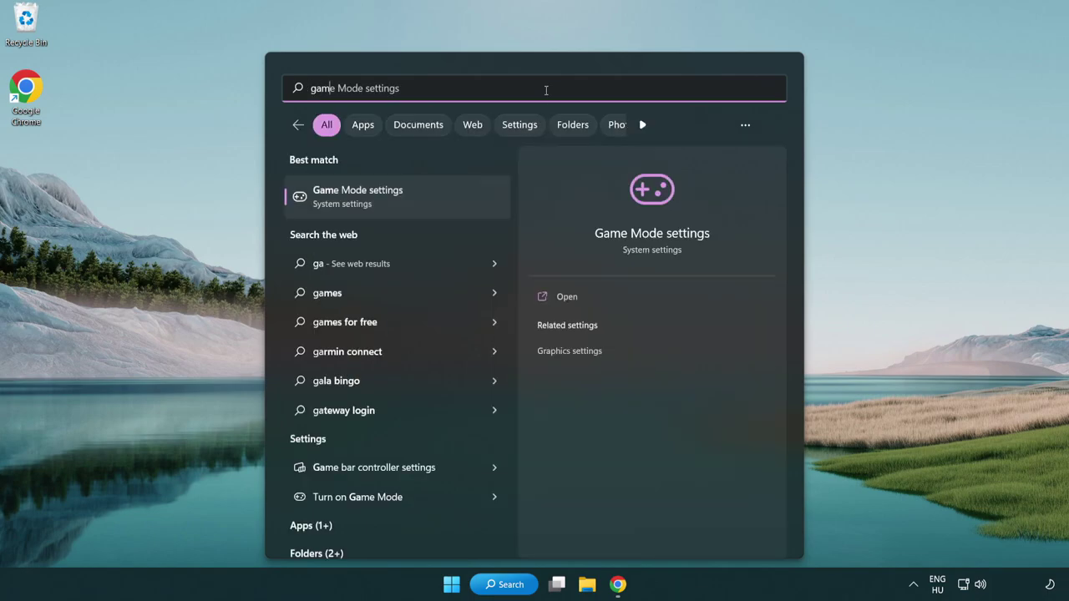
pyautogui.write(' mode')
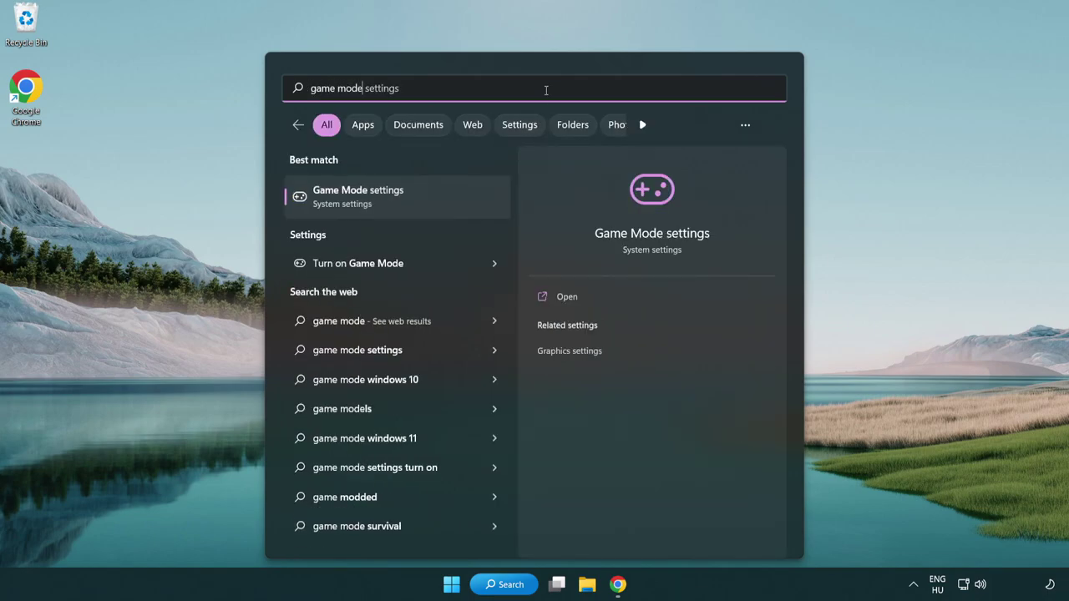
pyautogui.click(401, 203)
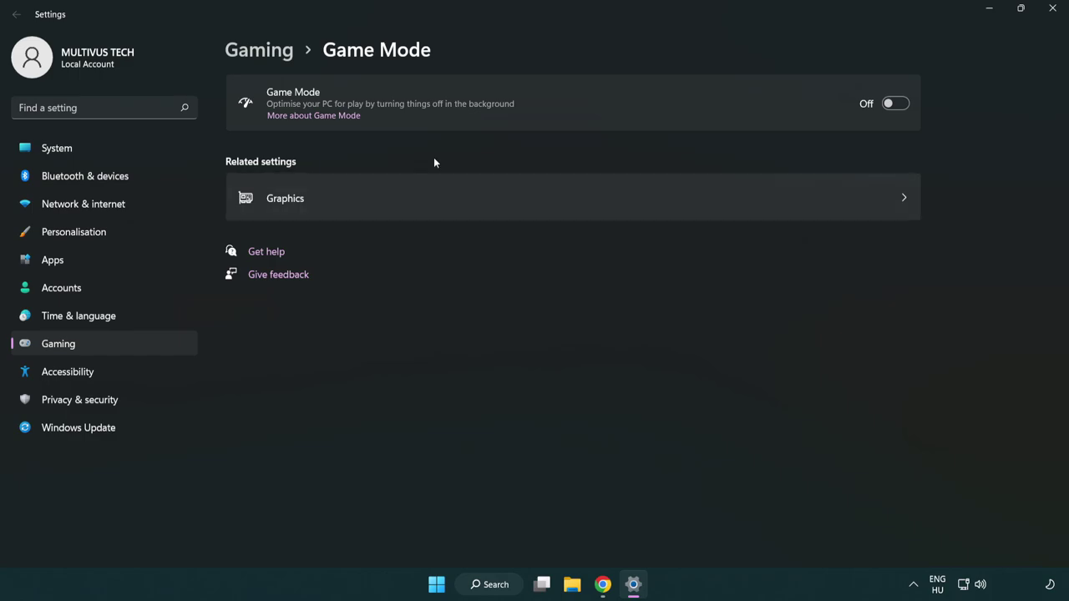
# Flip the Game Mode toggle from Off to On.
pyautogui.click(899, 109)
# In Gaming > Xbox Game Bar, switch the controller-button toggle Off and close Settings.
pyautogui.click(275, 54)
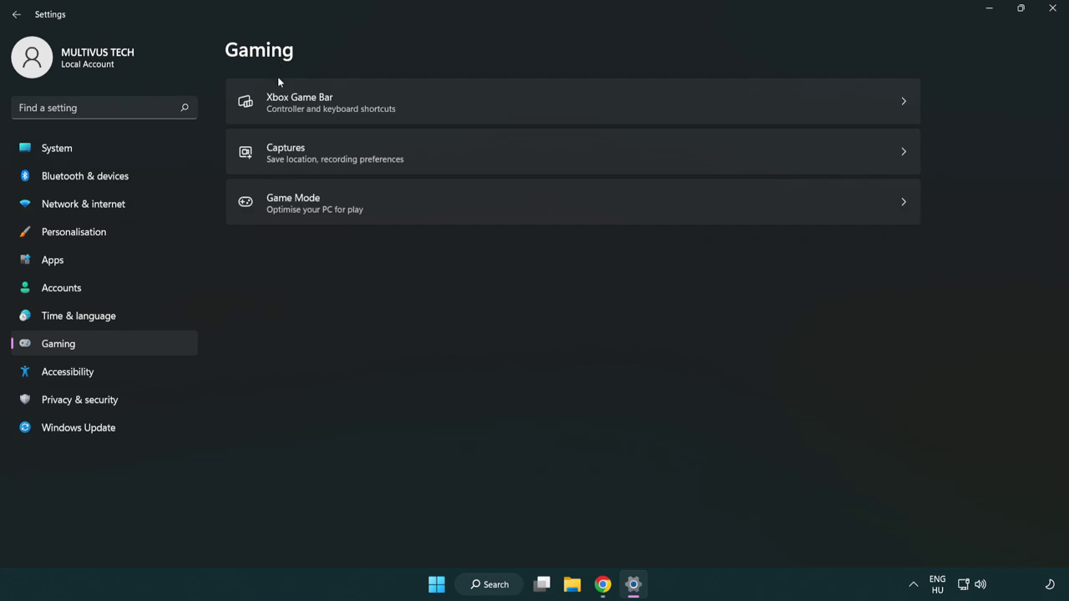
pyautogui.click(473, 100)
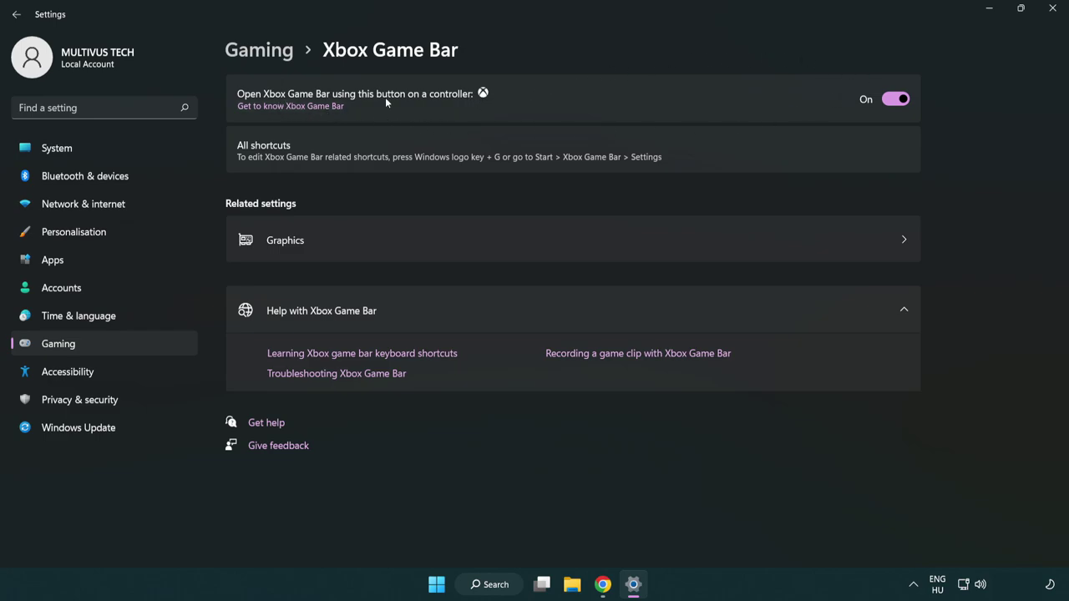
pyautogui.click(901, 101)
pyautogui.click(1052, 10)
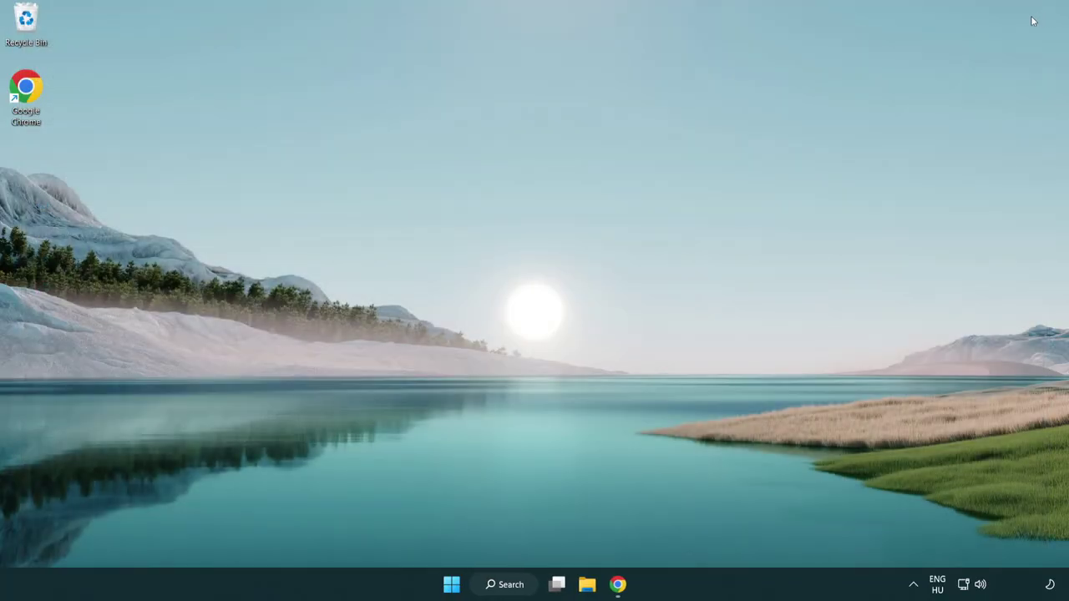
# Open Task Manager from the Start button's quick menu and end the Google Chrome task.
pyautogui.rightClick(448, 587)
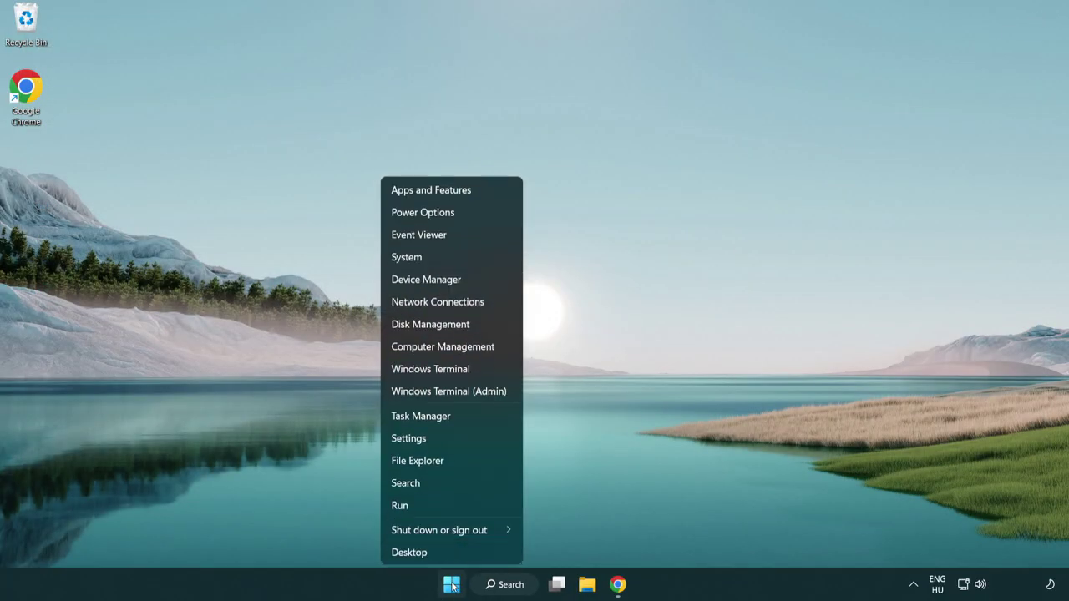
pyautogui.click(469, 417)
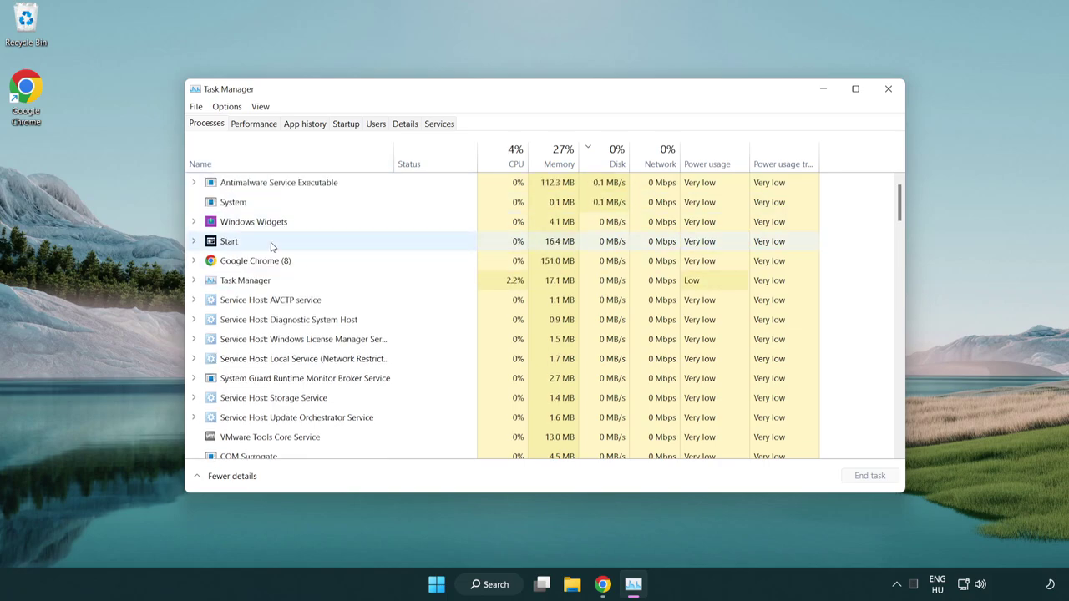
pyautogui.click(273, 262)
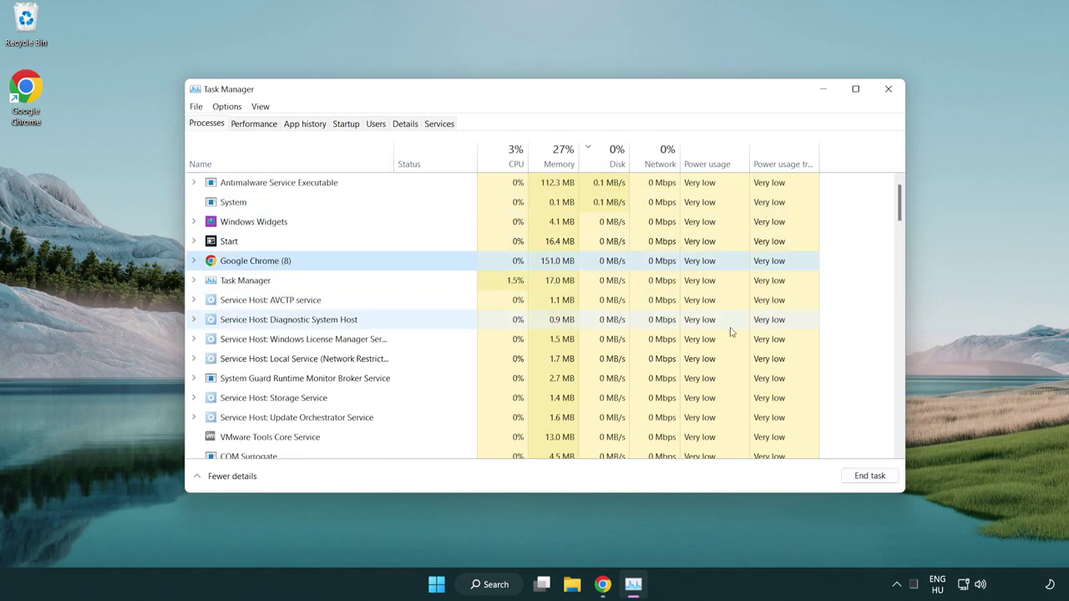
pyautogui.click(874, 481)
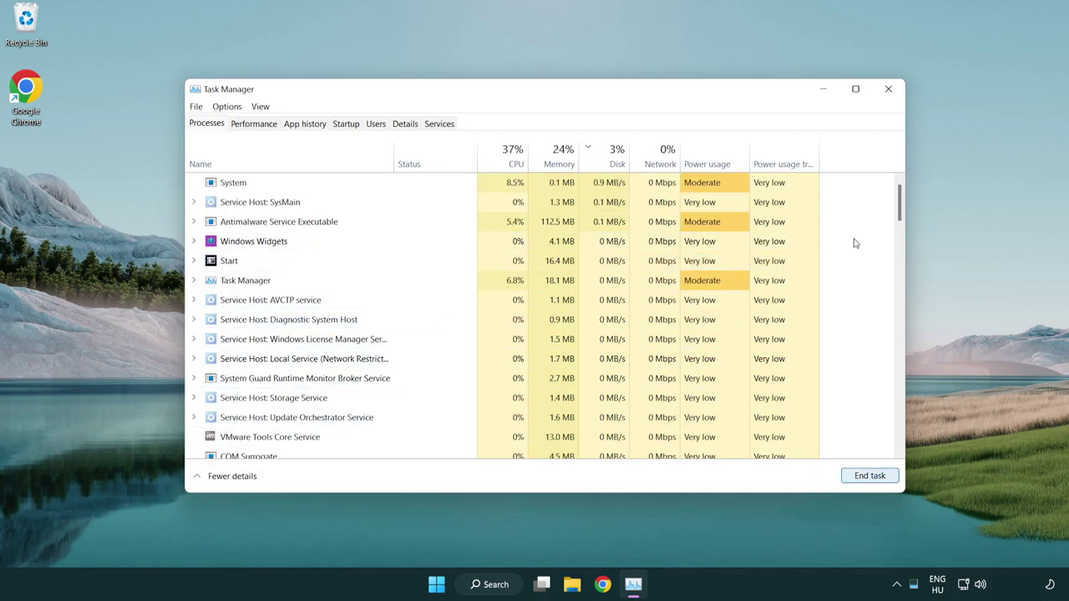
pyautogui.moveTo(902, 218); pyautogui.dragTo(893, 192)
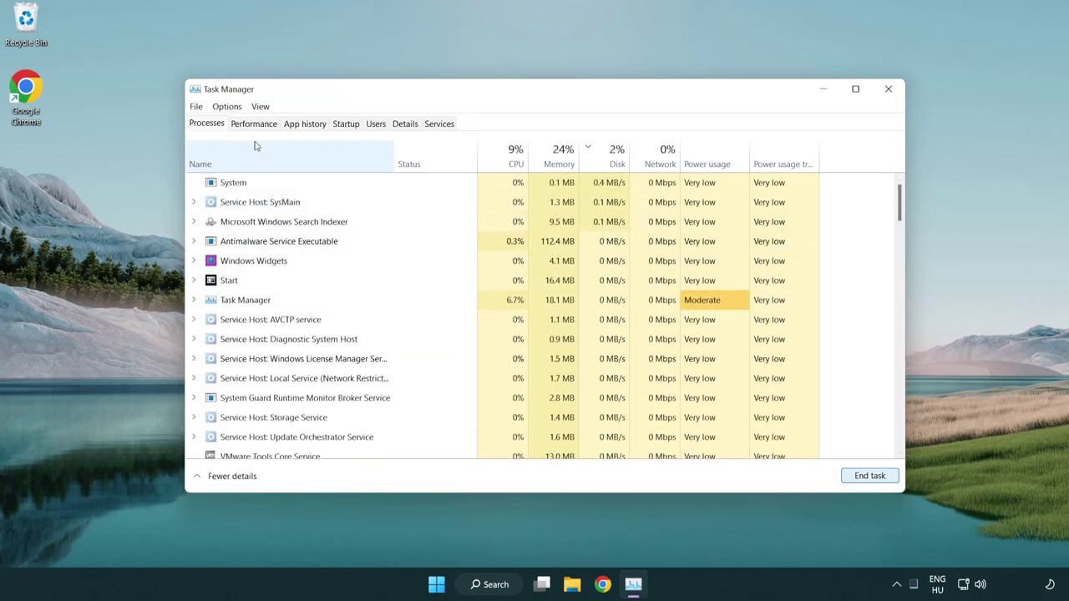
# Disable Cortana, Phone Link and Terminal on the Startup tab, then close Task Manager.
pyautogui.click(349, 125)
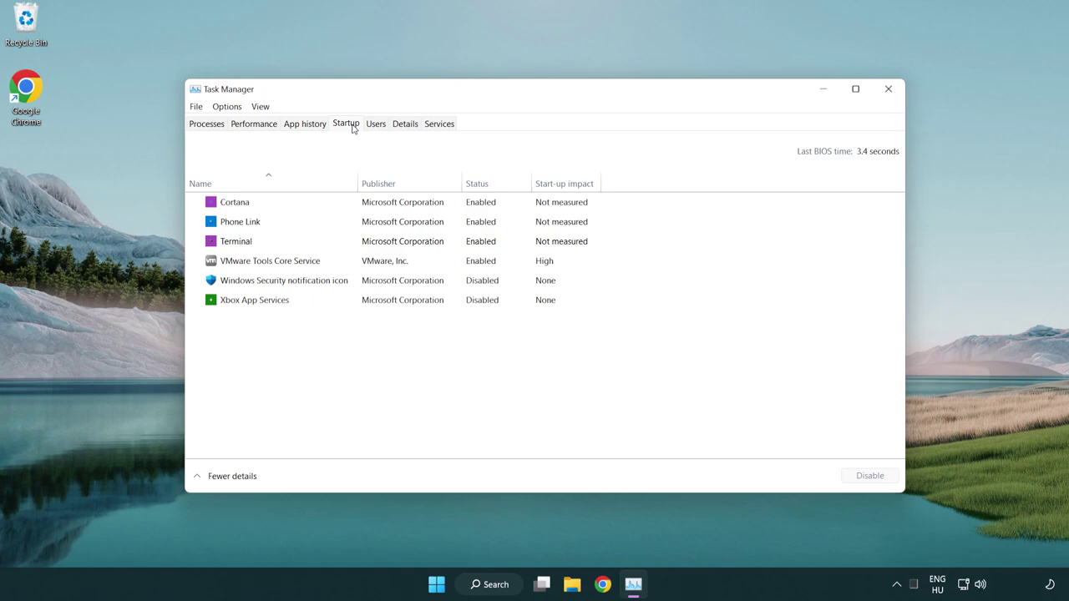
pyautogui.click(381, 206)
pyautogui.click(869, 476)
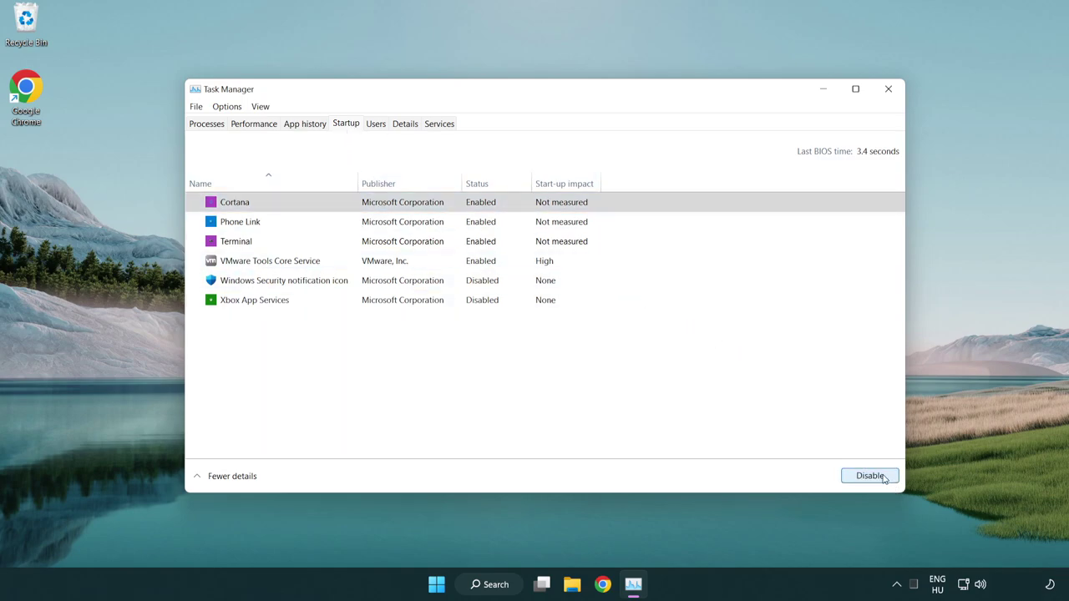
pyautogui.click(423, 223)
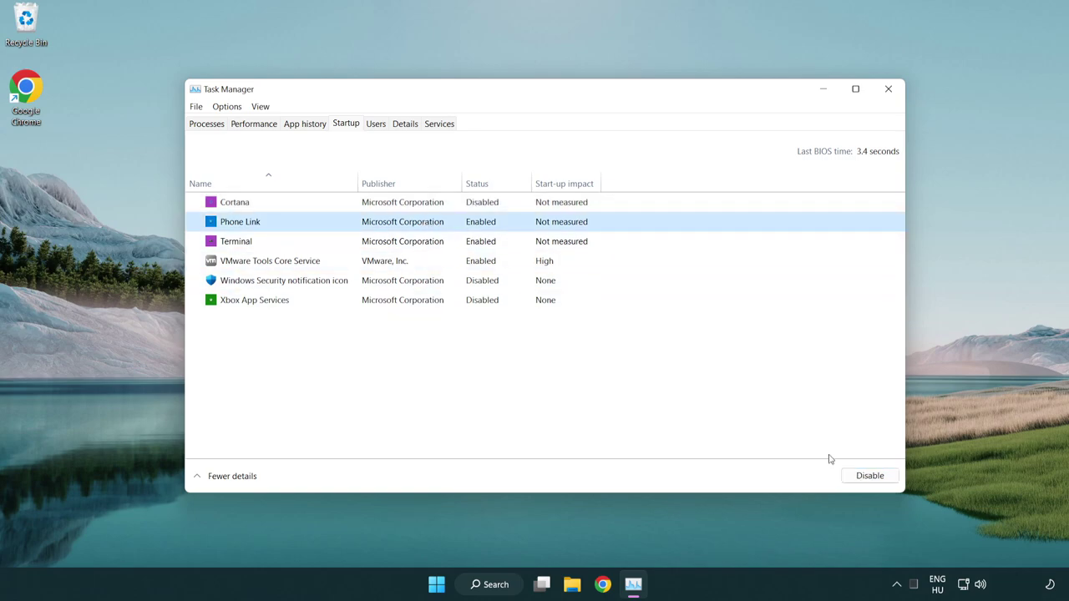
pyautogui.click(868, 475)
pyautogui.click(364, 244)
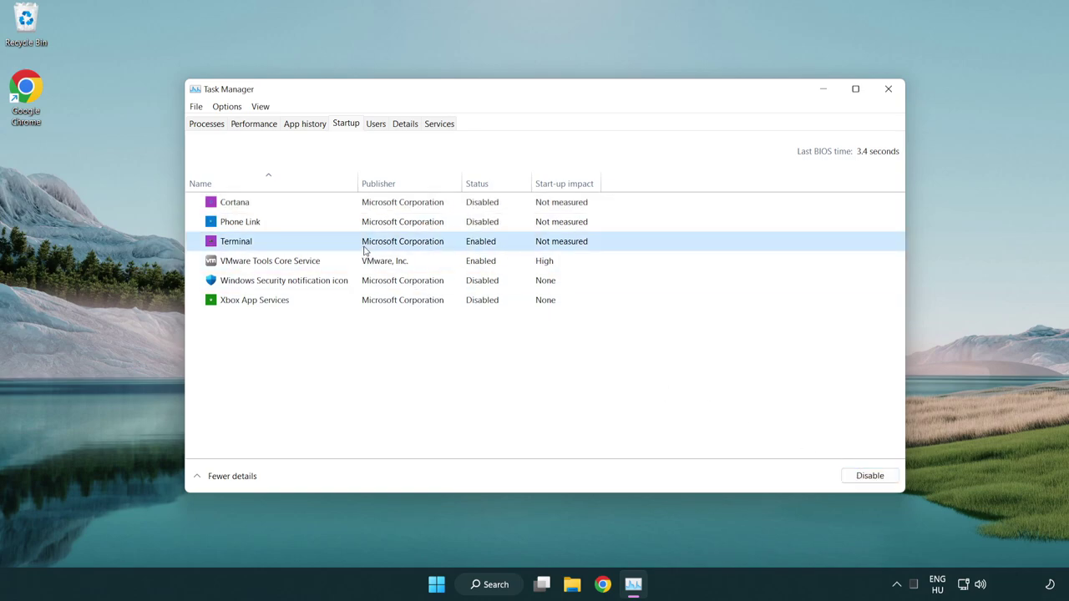
pyautogui.click(892, 483)
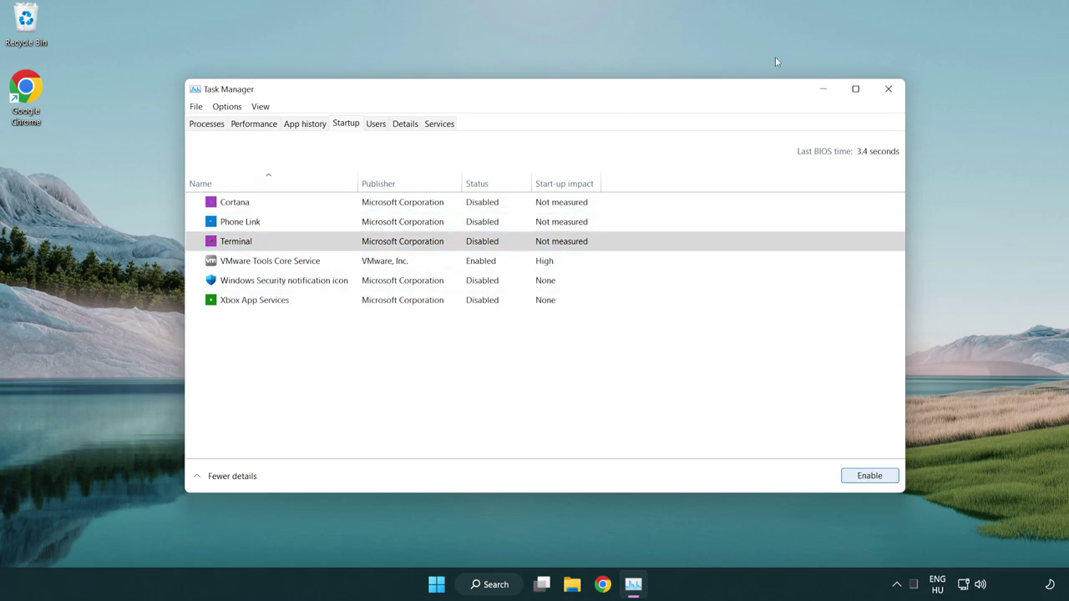
pyautogui.click(892, 93)
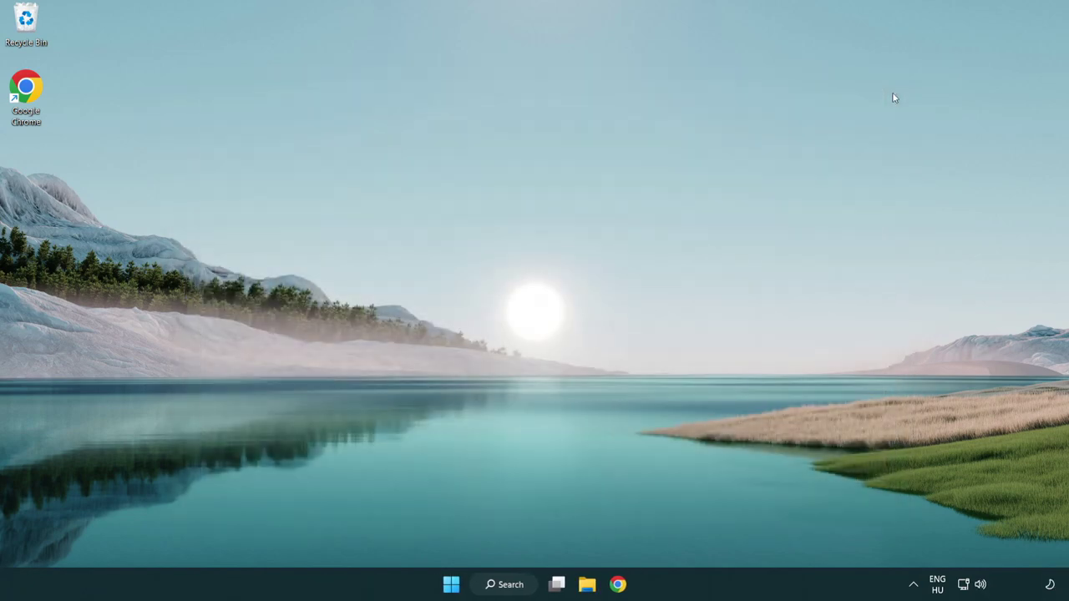
# Search Windows for 'update' to find the Windows Update settings.
pyautogui.click(510, 586)
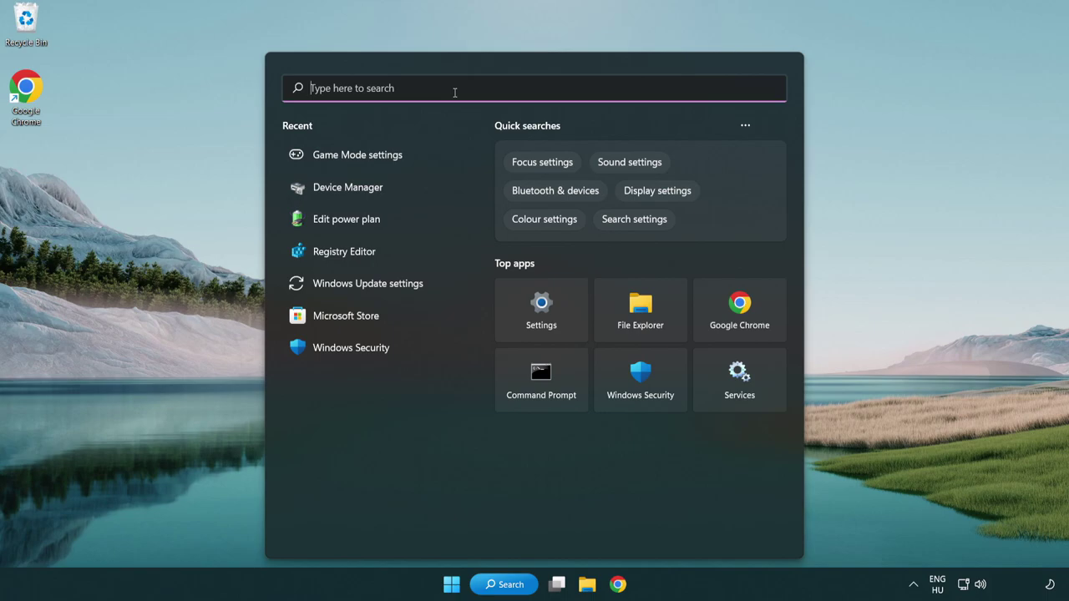
pyautogui.write('update')
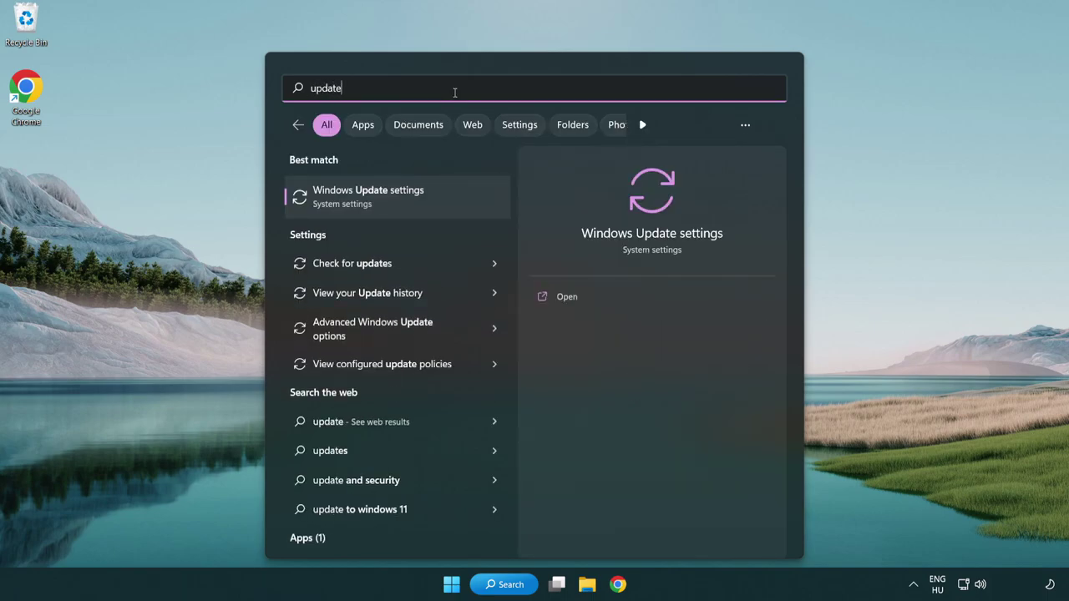
# Run a Windows Update check until it reports 'You're up to date', then close Settings.
pyautogui.click(413, 202)
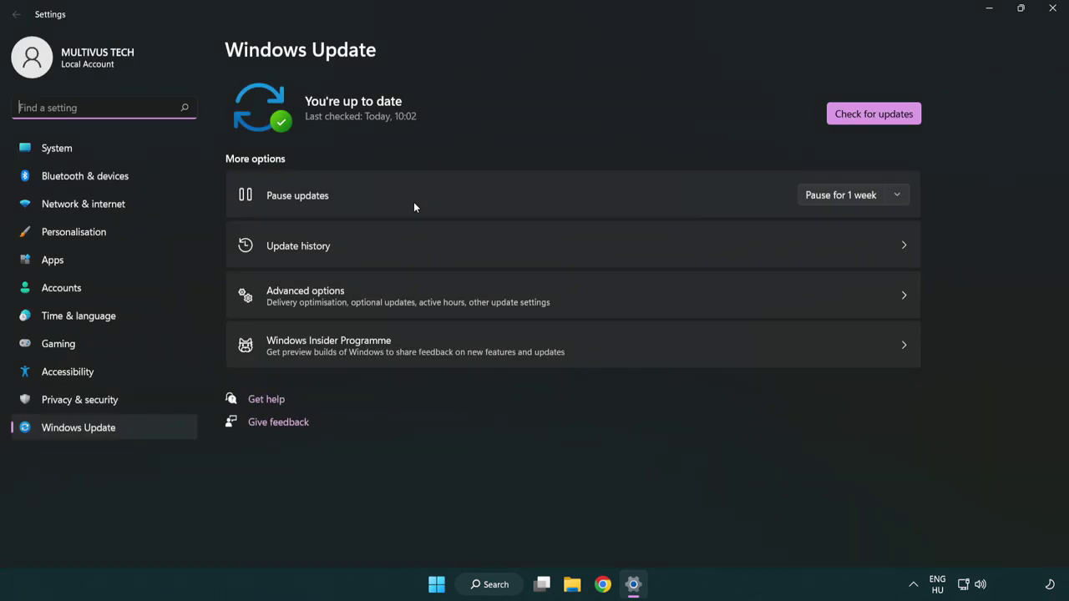
pyautogui.click(881, 116)
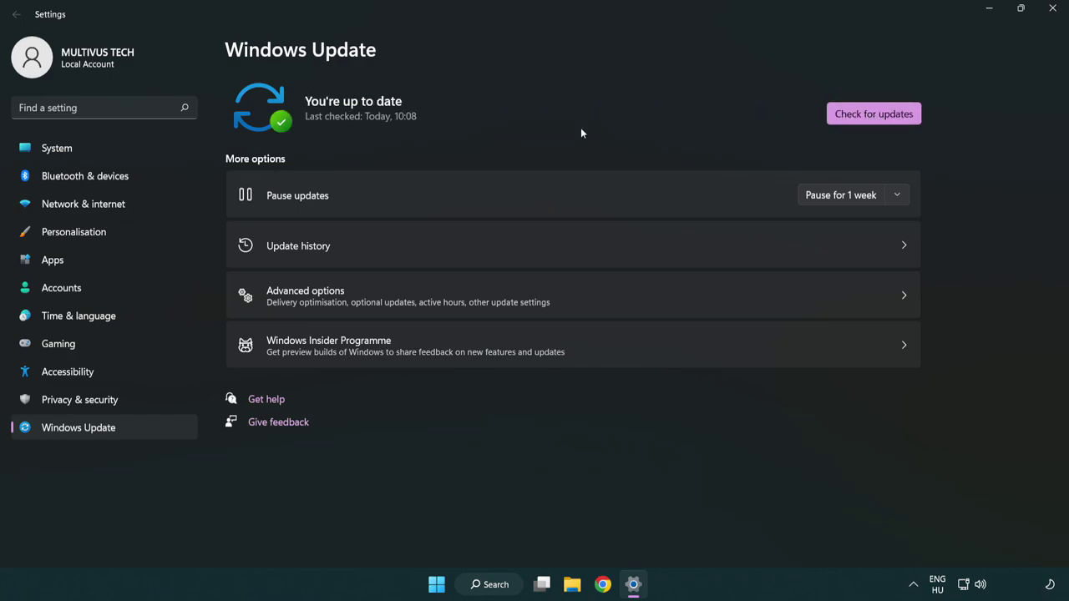
pyautogui.click(1053, 15)
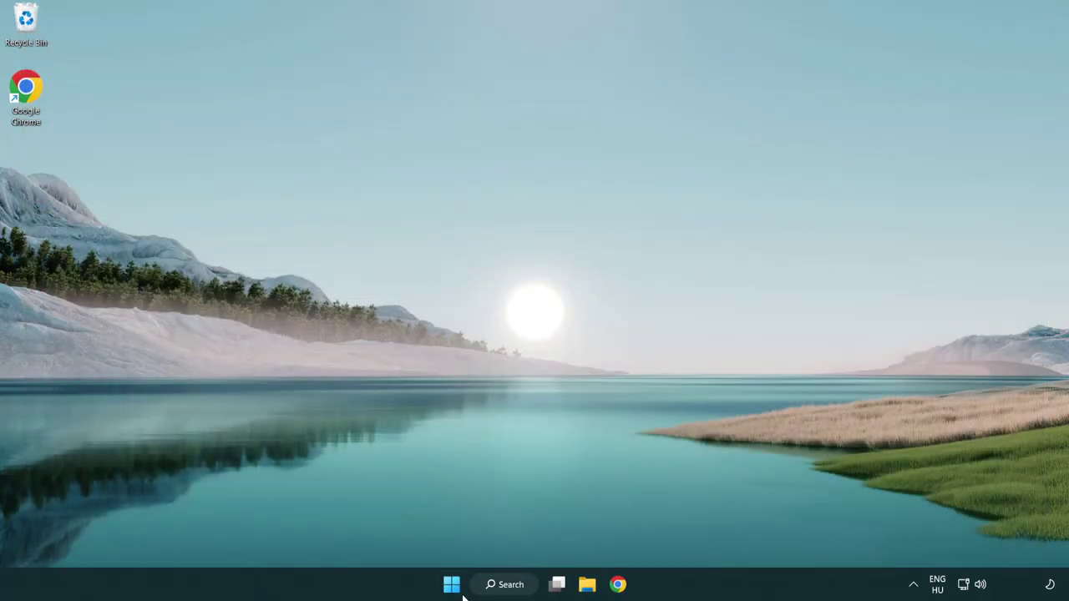
# Search Windows for 'regedit' and launch Registry Editor.
pyautogui.click(505, 584)
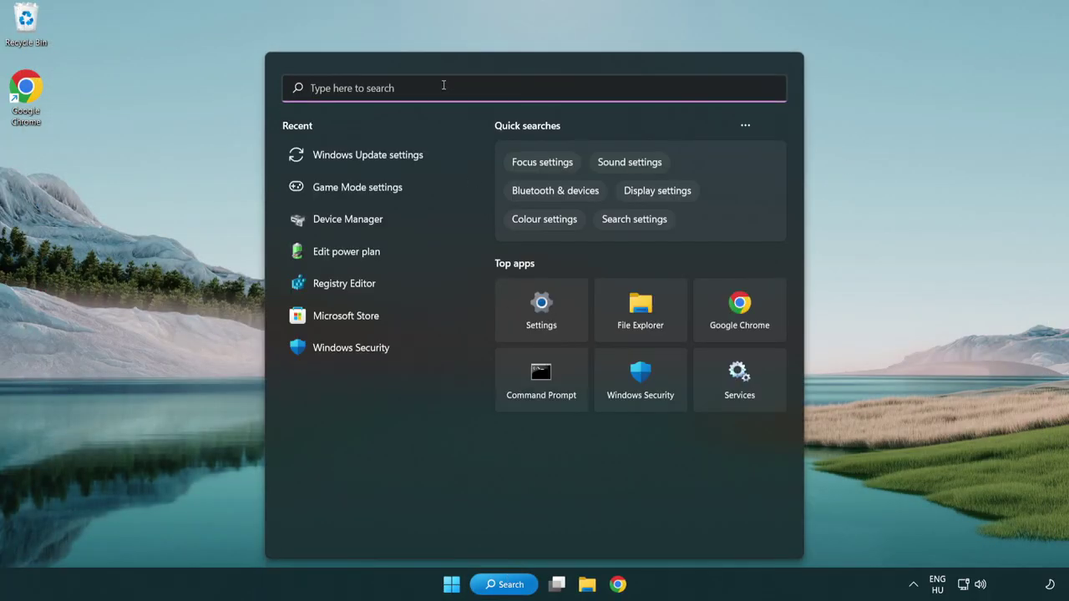
pyautogui.write('regedit')
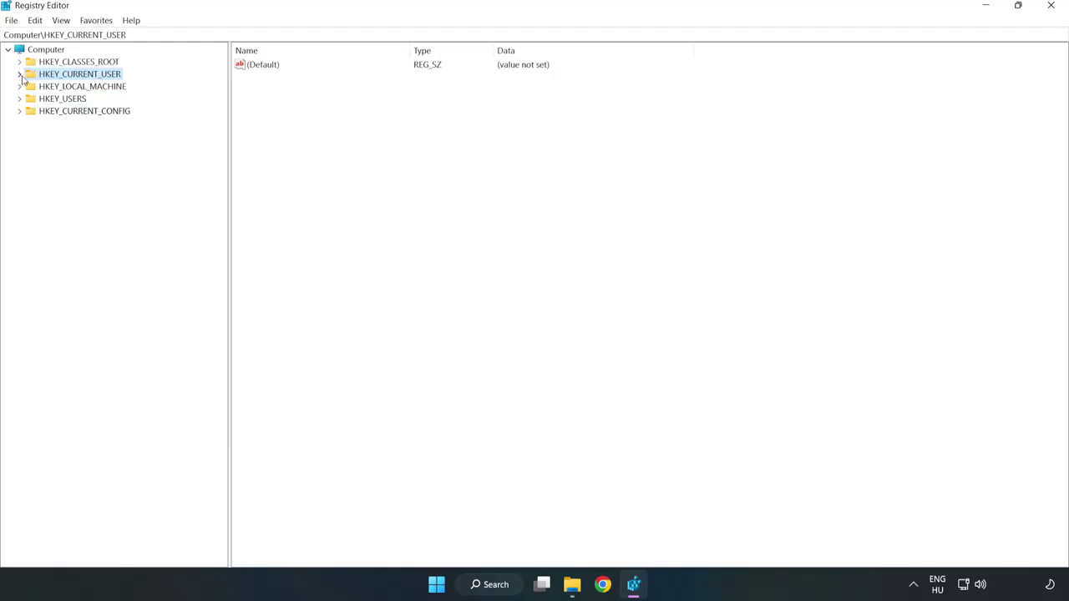
# Change GameDVR_Enabled under HKEY_CURRENT_USER\System\GameConfigStore from 1 to 0.
pyautogui.click(19, 74)
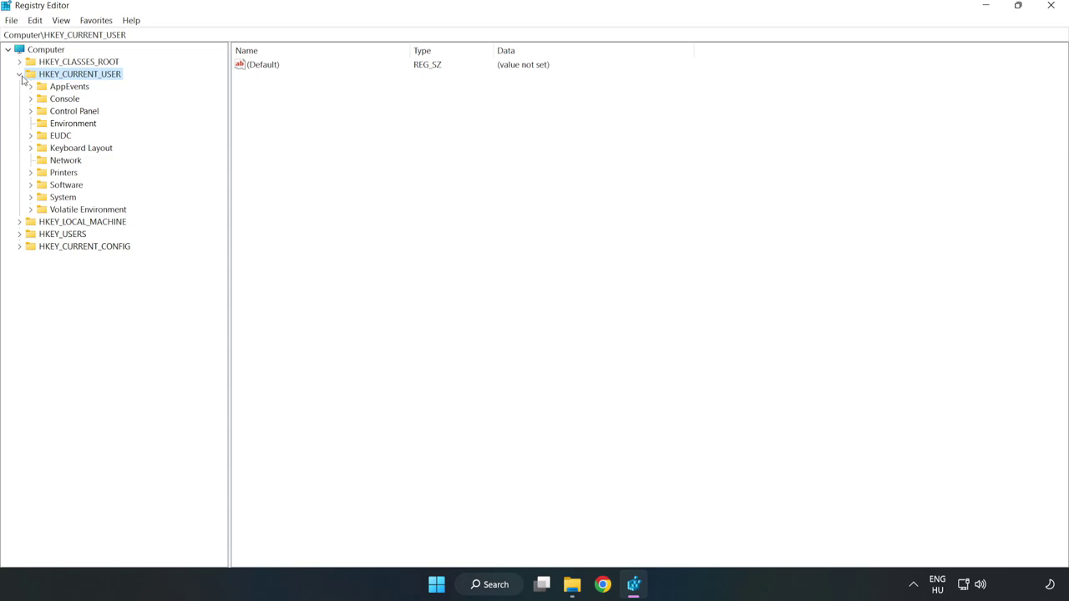
pyautogui.click(30, 198)
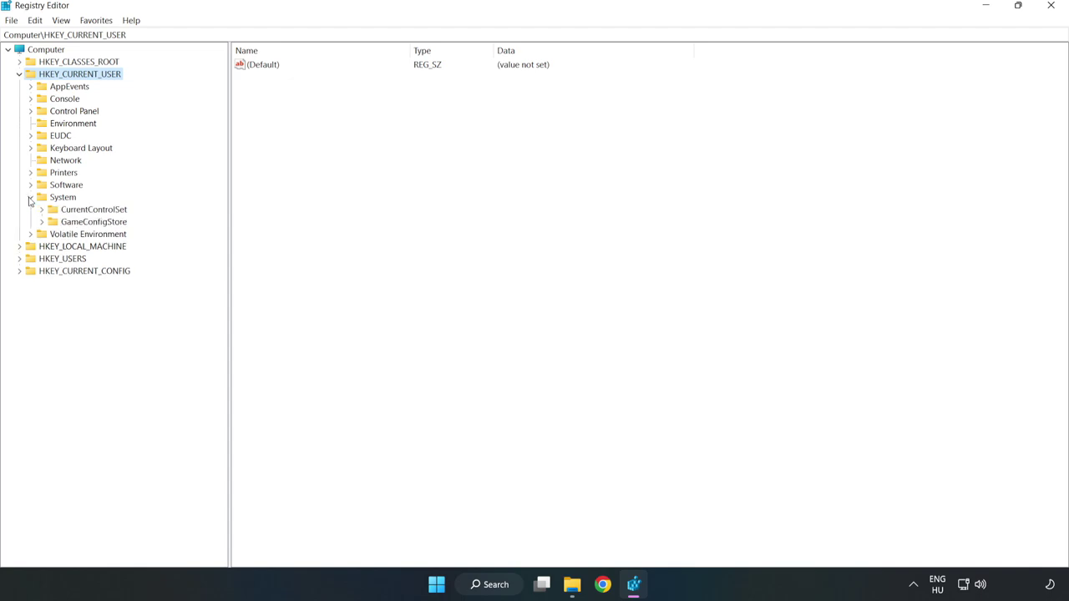
pyautogui.click(89, 226)
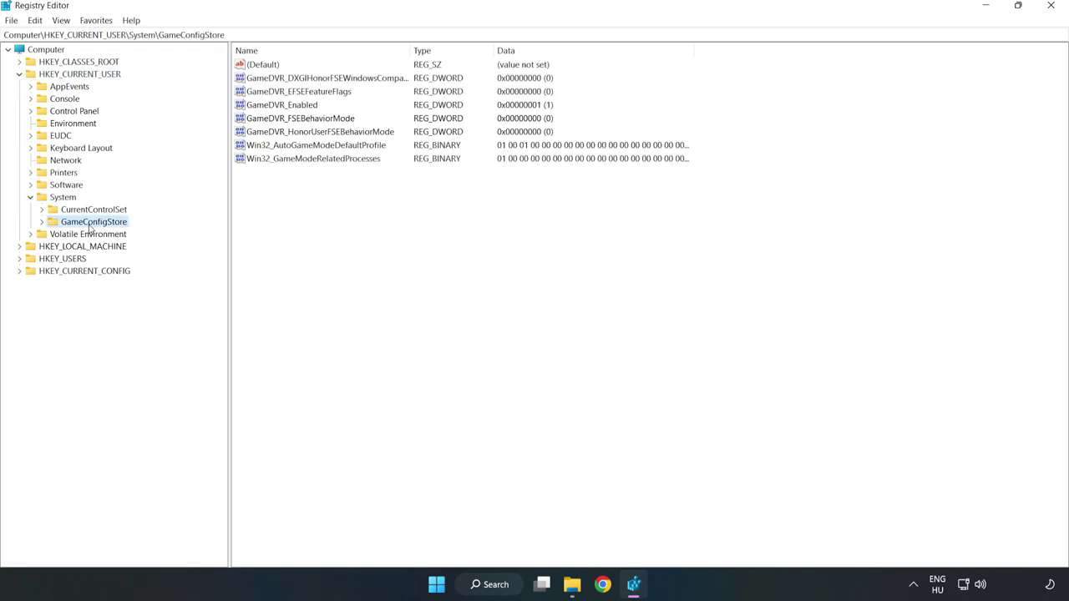
pyautogui.click(259, 108)
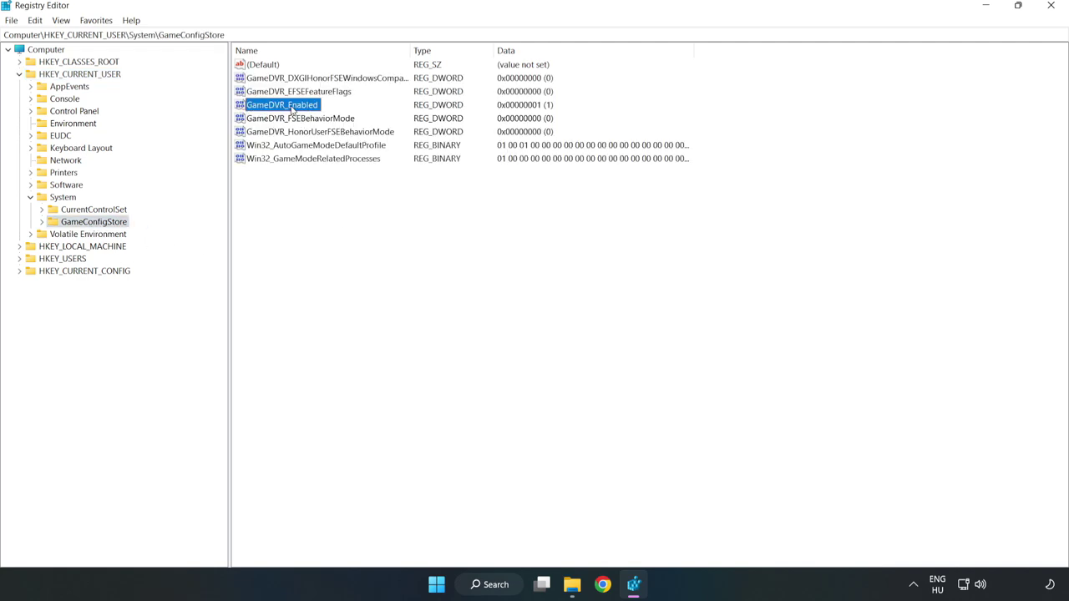
pyautogui.rightClick(292, 110)
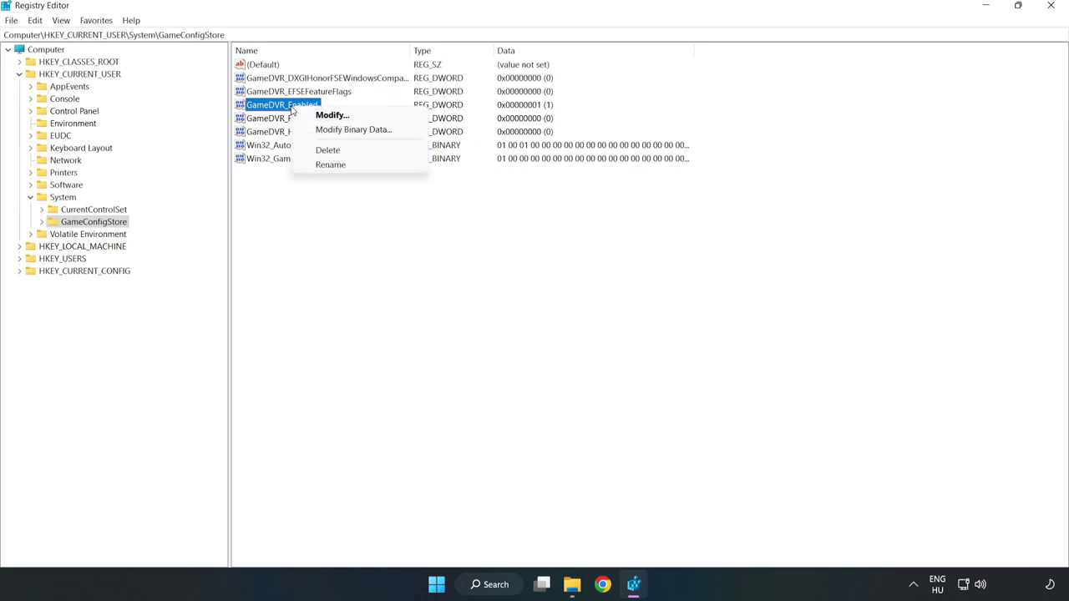
pyautogui.click(341, 118)
pyautogui.moveTo(214, 75); pyautogui.dragTo(595, 226)
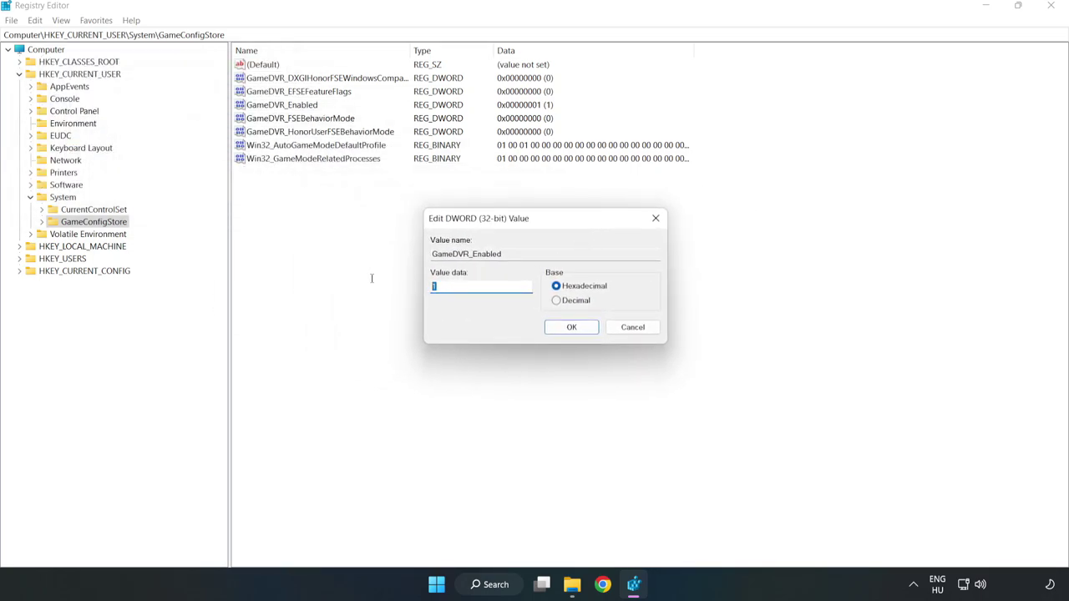
pyautogui.write('0')
pyautogui.click(571, 328)
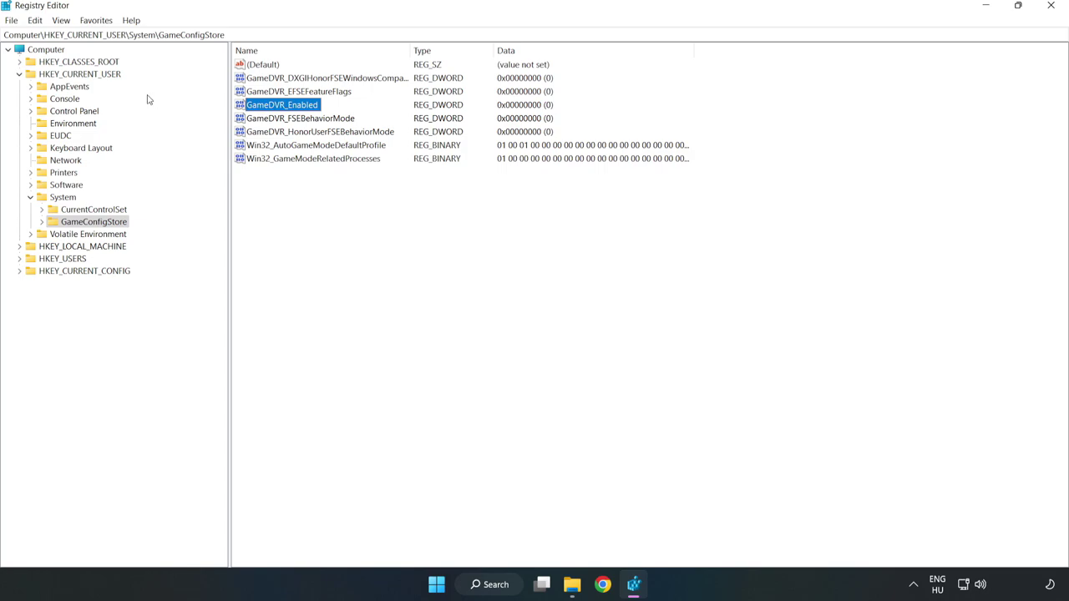
# Browse to HKLM\SOFTWARE\Microsoft\PolicyManager\default\ApplicationManagement\AllowGameDVR.
pyautogui.click(20, 74)
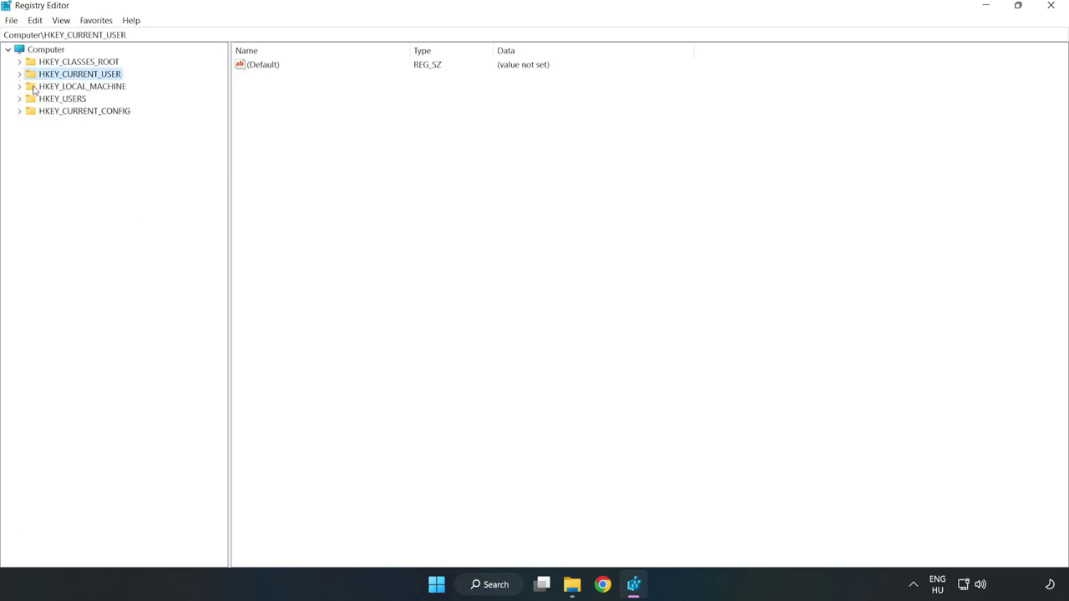
pyautogui.doubleClick(26, 88)
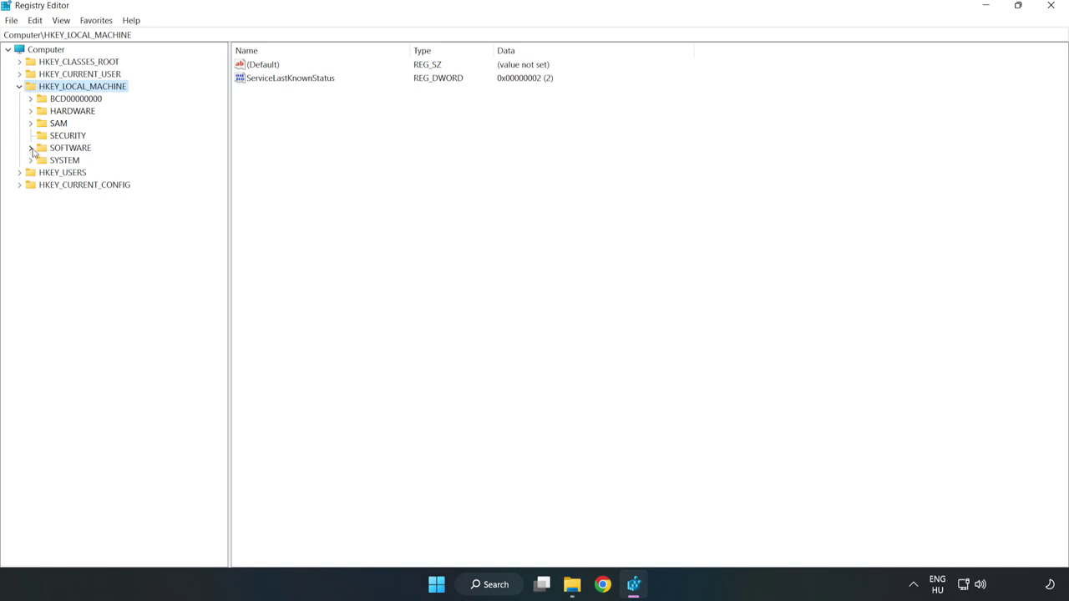
pyautogui.click(31, 148)
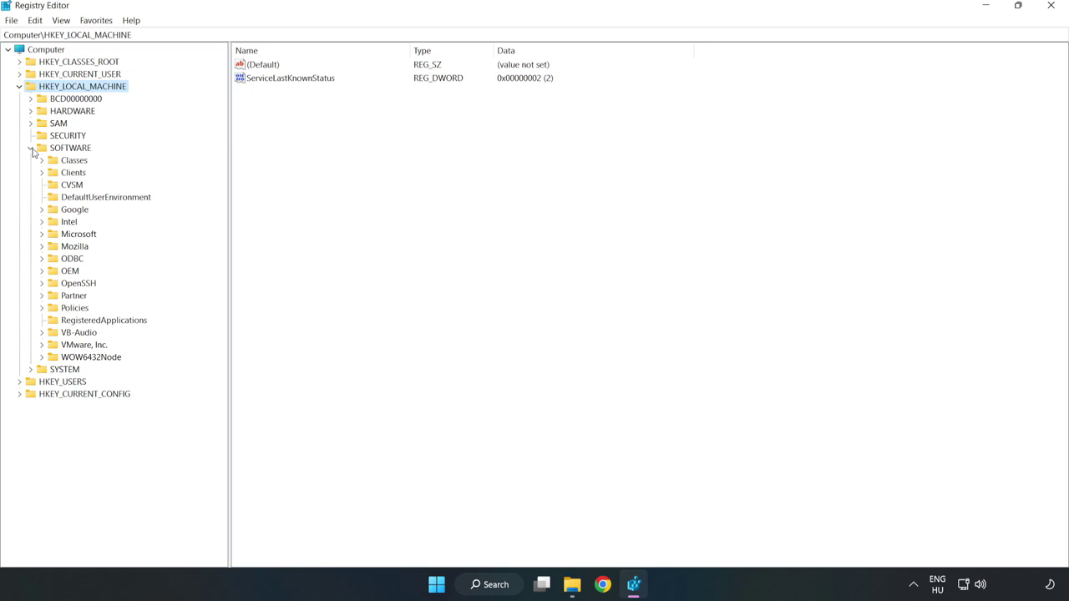
pyautogui.click(41, 234)
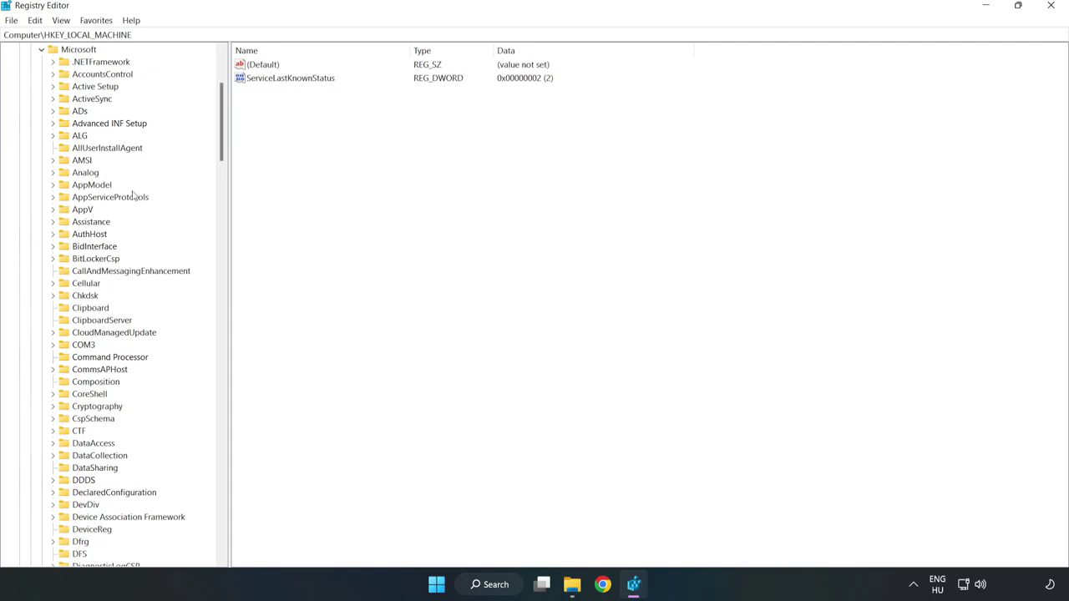
pyautogui.moveTo(221, 149); pyautogui.dragTo(236, 389)
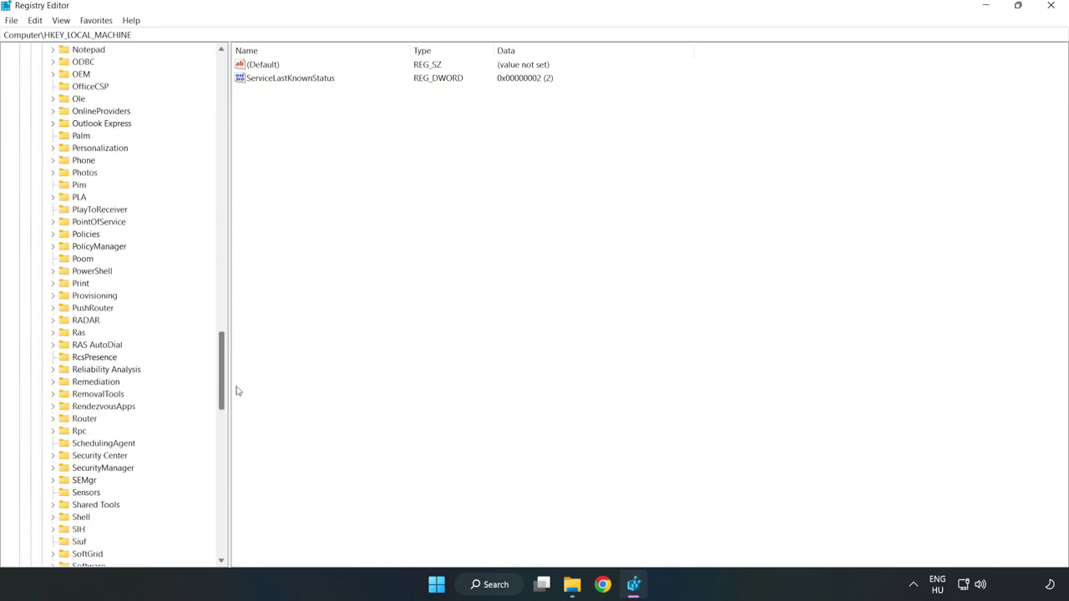
pyautogui.click(53, 247)
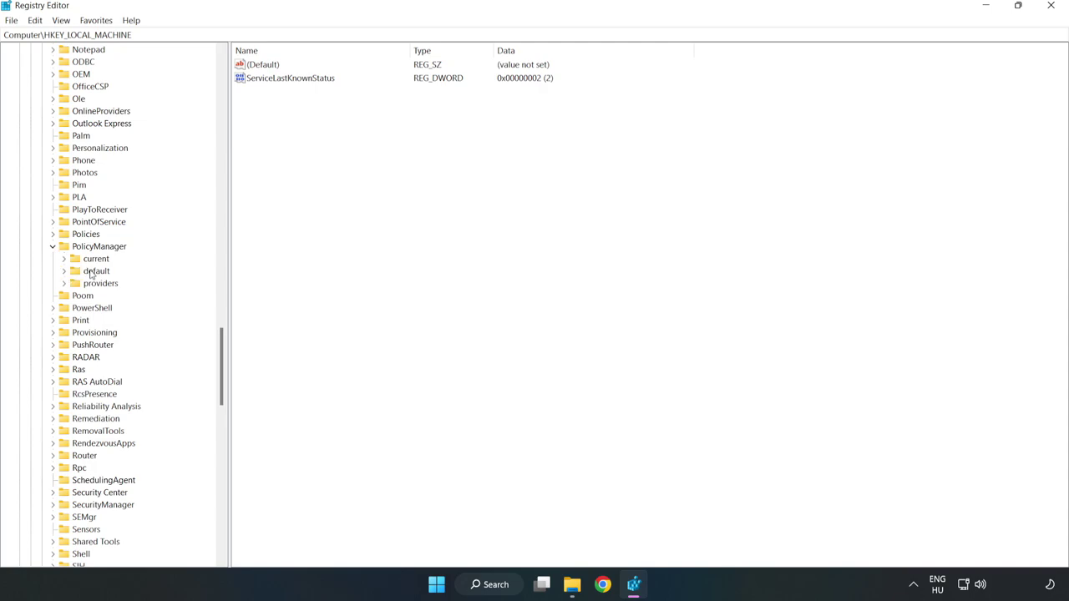
pyautogui.click(65, 272)
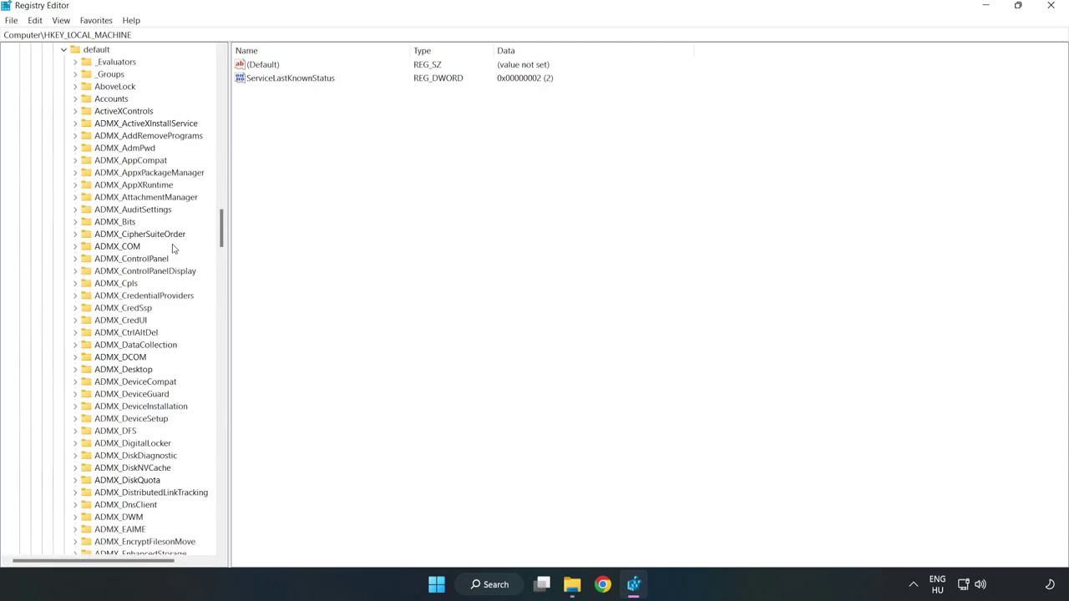
pyautogui.moveTo(222, 232); pyautogui.dragTo(217, 357)
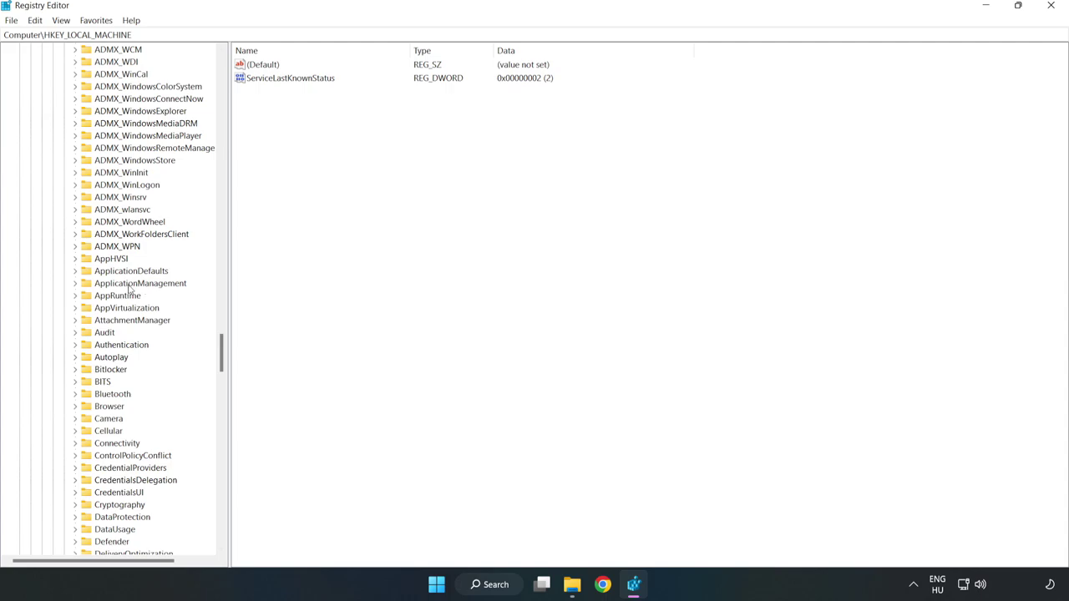
pyautogui.click(76, 284)
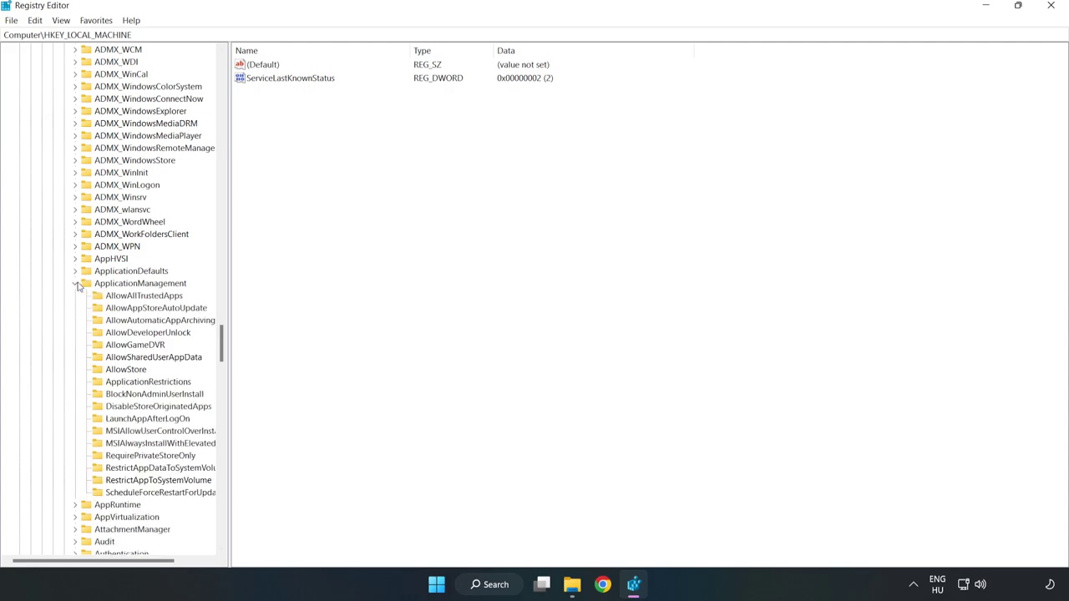
pyautogui.click(123, 345)
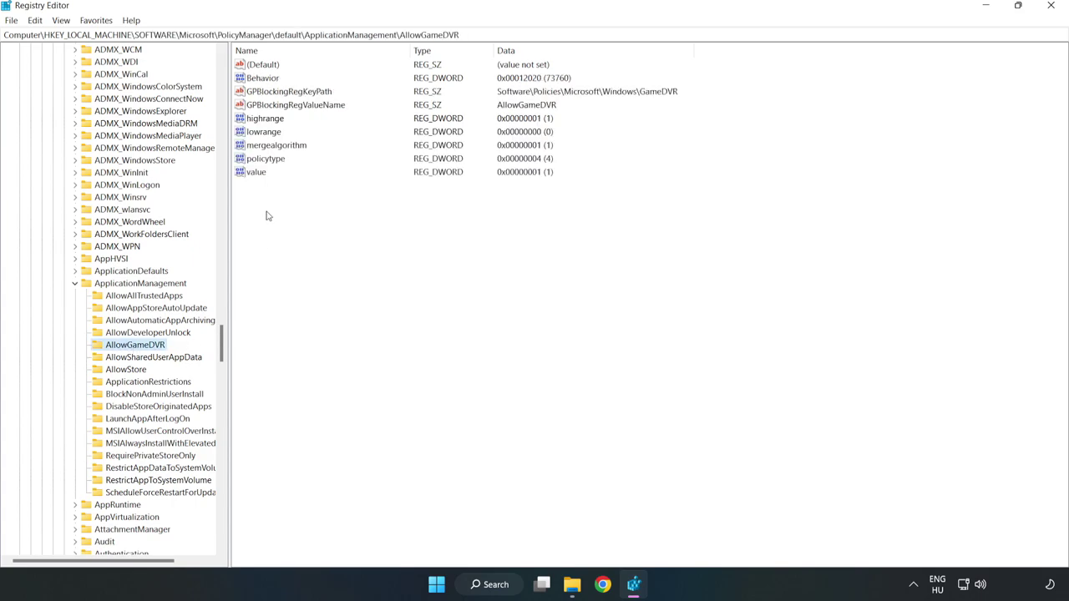
# Change the AllowGameDVR 'value' entry from 1 to 0 and close Registry Editor.
pyautogui.click(251, 175)
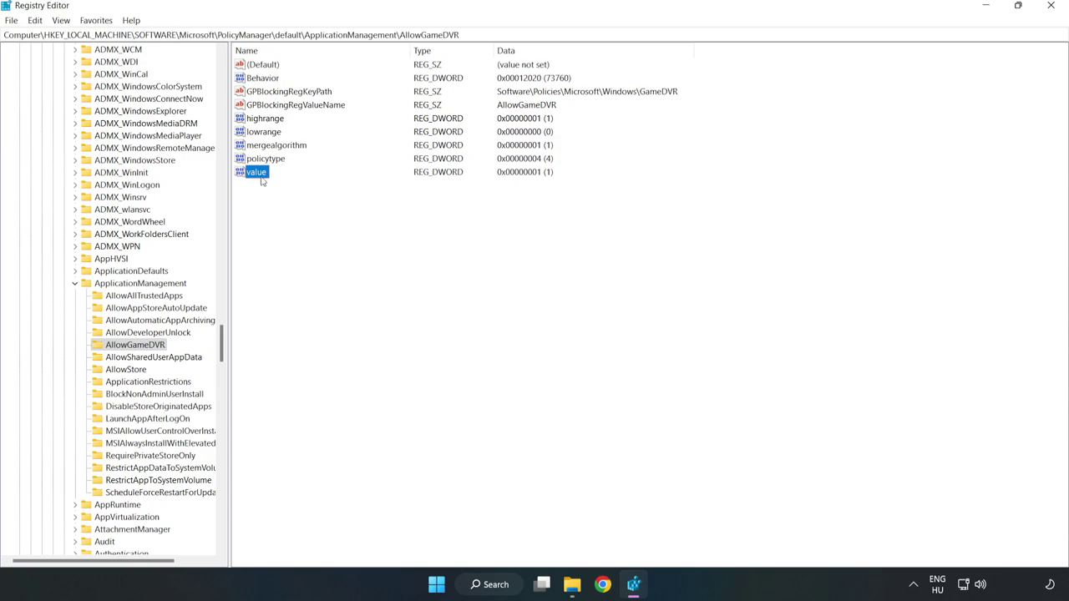
pyautogui.rightClick(261, 177)
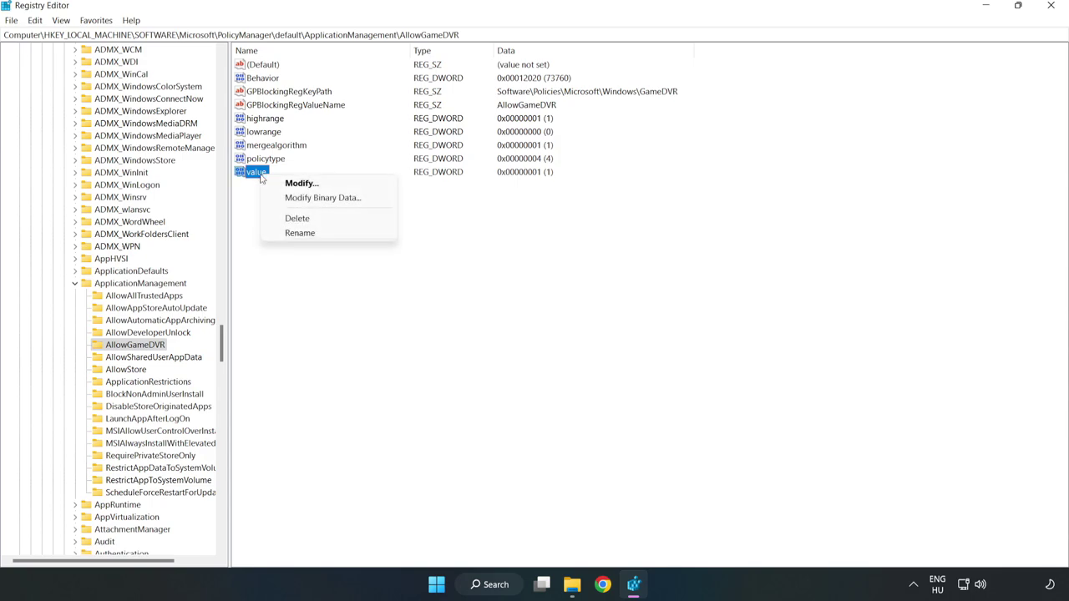
pyautogui.click(306, 186)
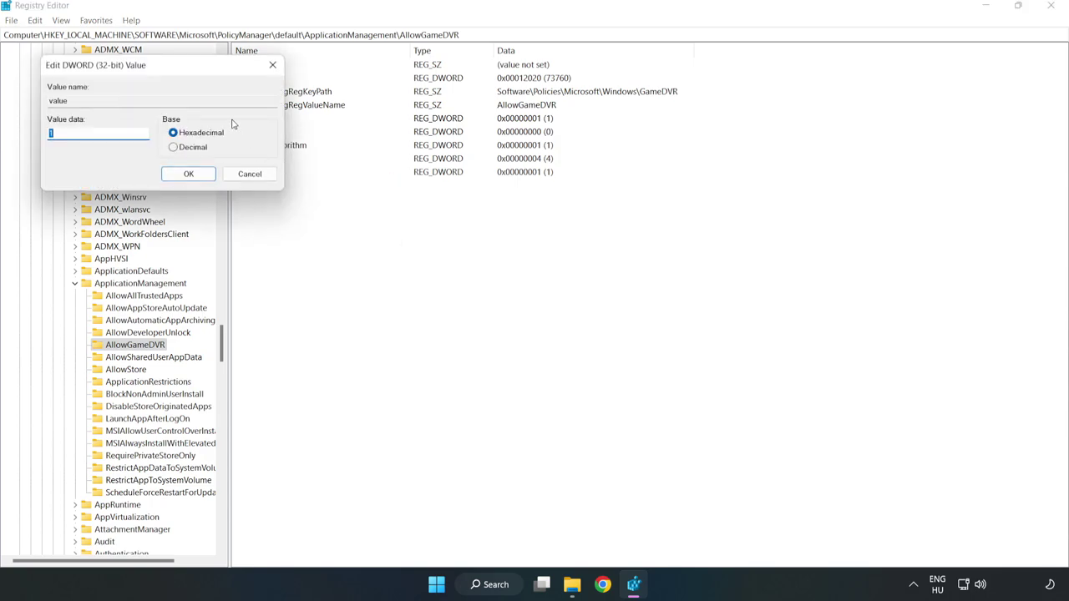
pyautogui.moveTo(192, 72); pyautogui.dragTo(542, 221)
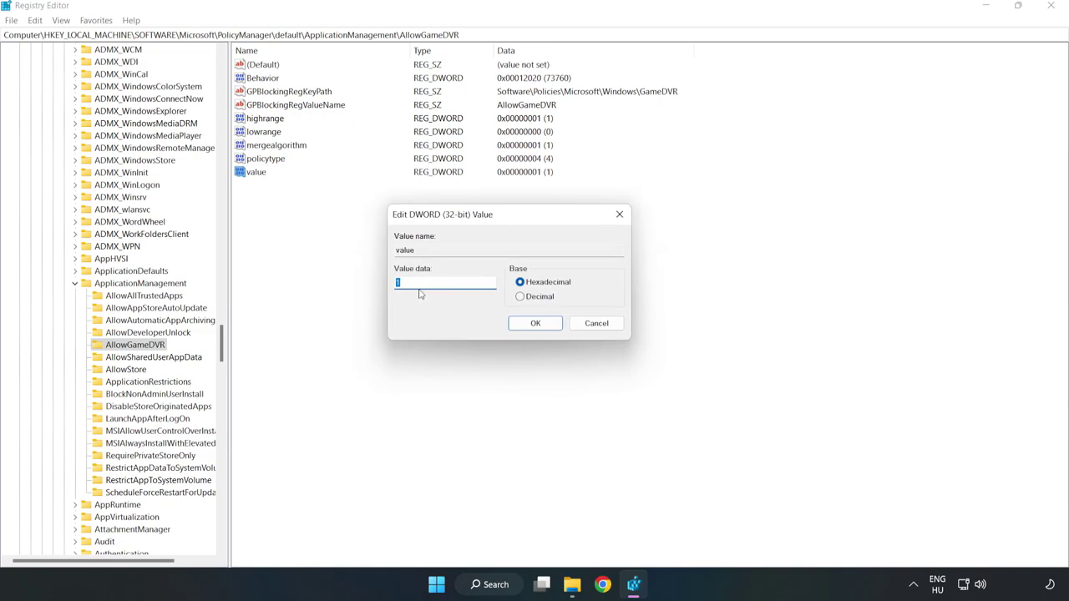
pyautogui.moveTo(427, 286); pyautogui.dragTo(276, 291)
pyautogui.write('0')
pyautogui.click(523, 326)
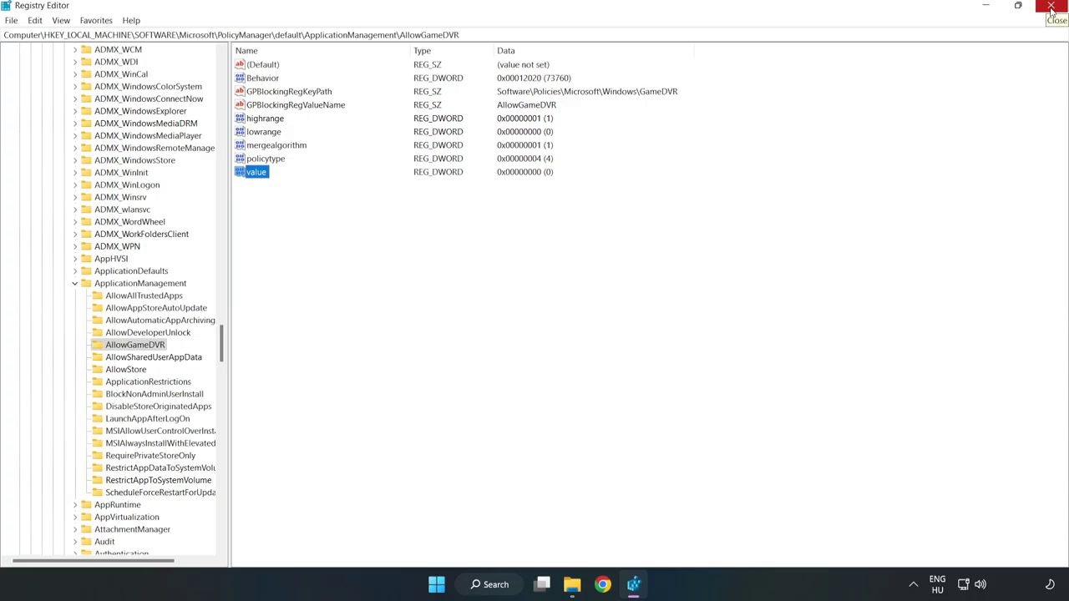
pyautogui.click(1051, 9)
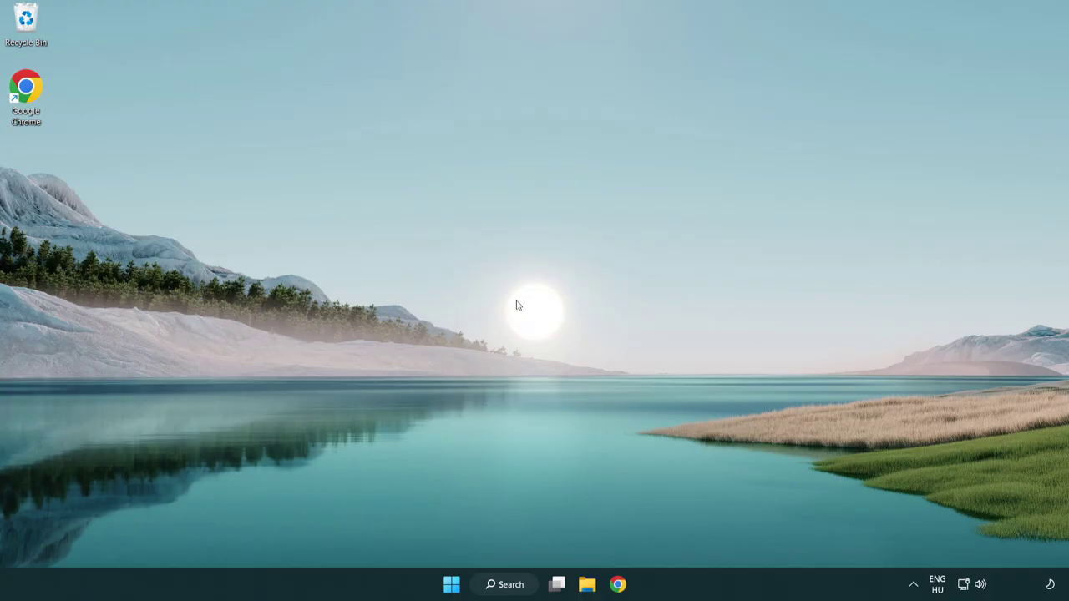
# Download the DirectX web installer in Chrome and run dxwebsetup.exe.
pyautogui.click(619, 586)
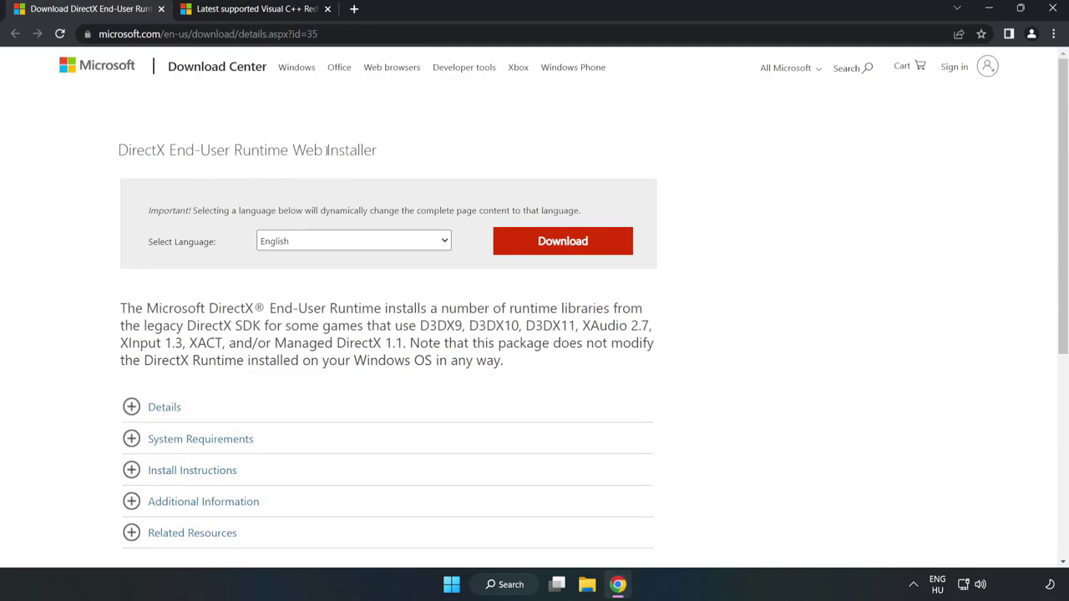
pyautogui.moveTo(332, 38); pyautogui.dragTo(384, 33)
pyautogui.click(432, 131)
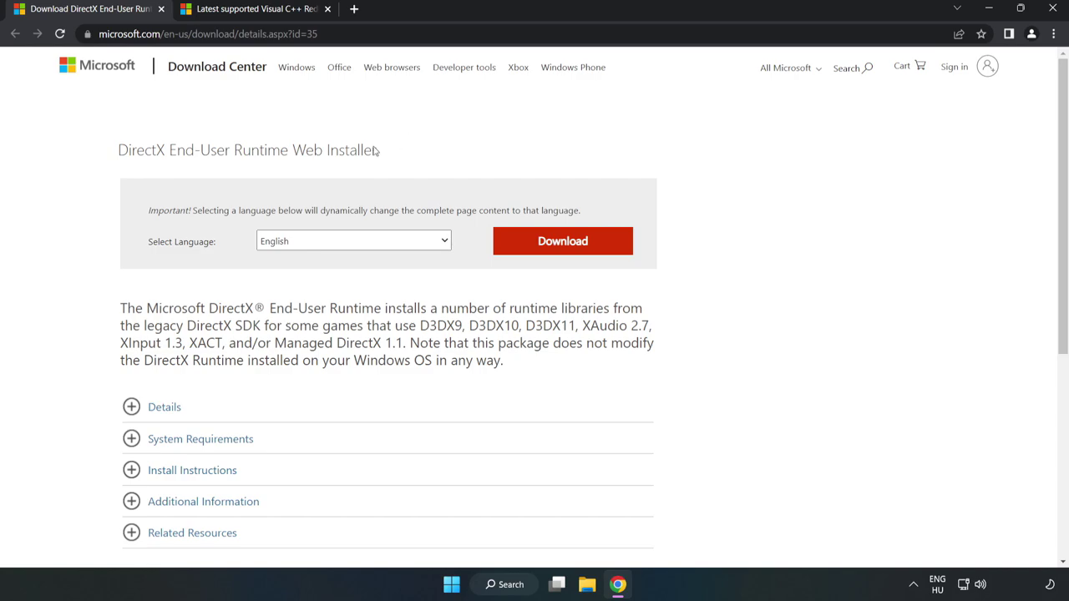
pyautogui.click(569, 251)
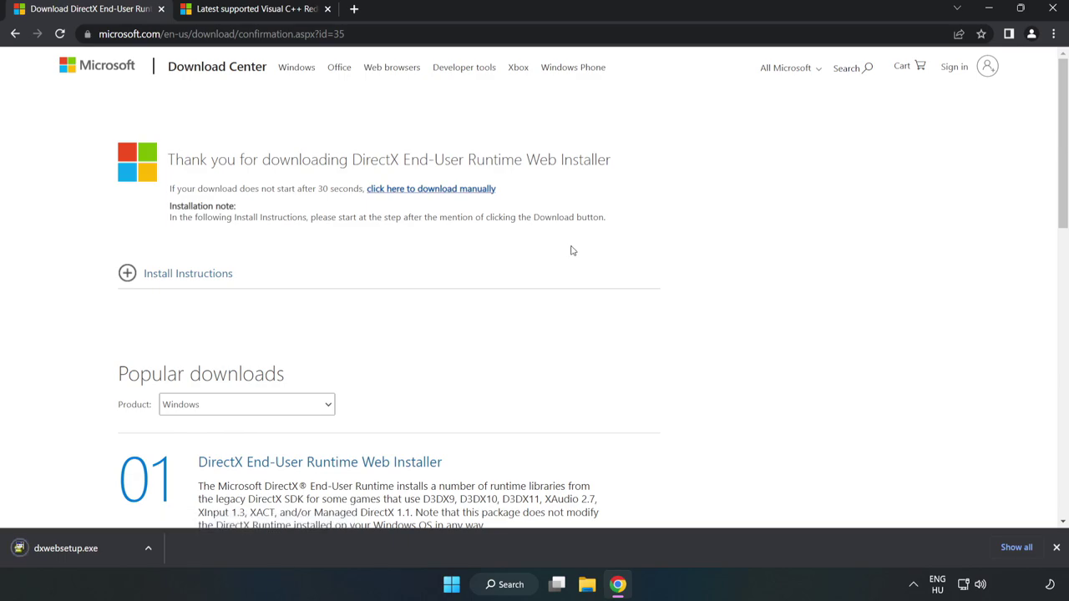
pyautogui.click(107, 551)
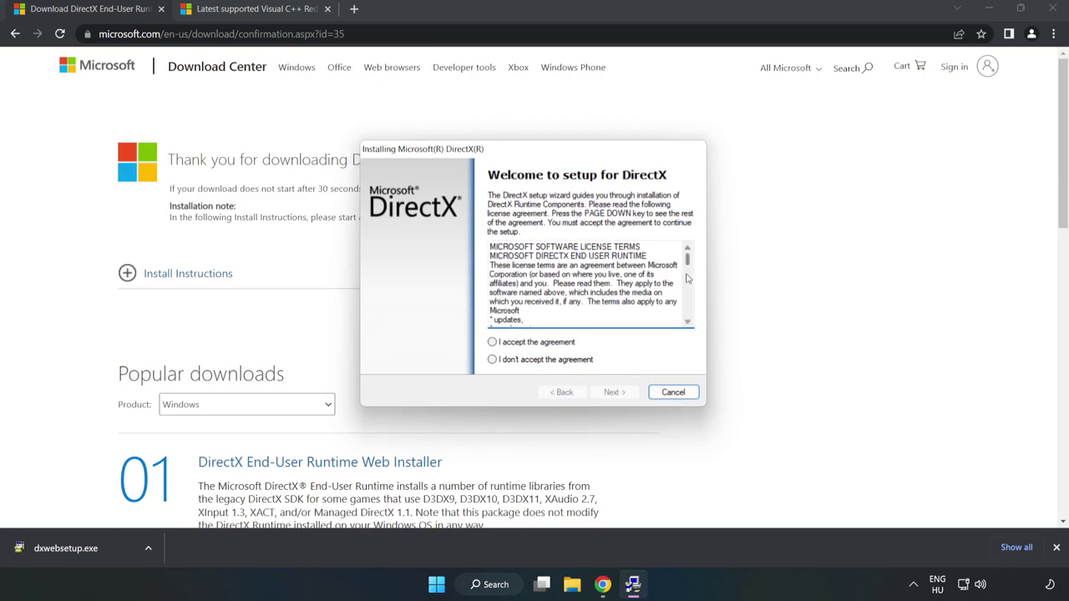
# Accept the DirectX license, skip the Bing Bar, and finish setup.
pyautogui.scroll(-10, 687, 278)
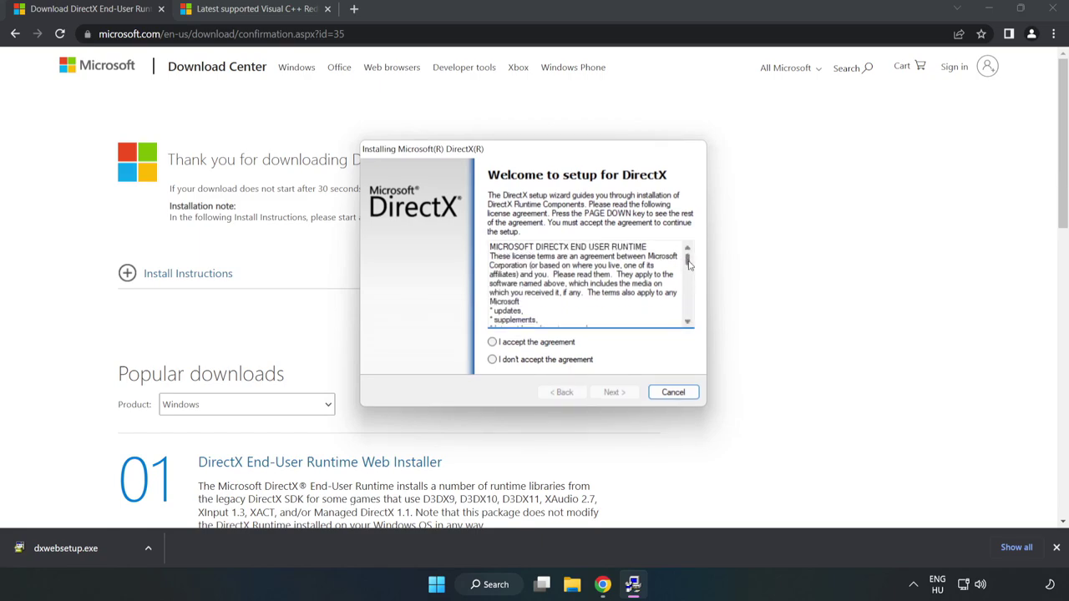
pyautogui.click(493, 342)
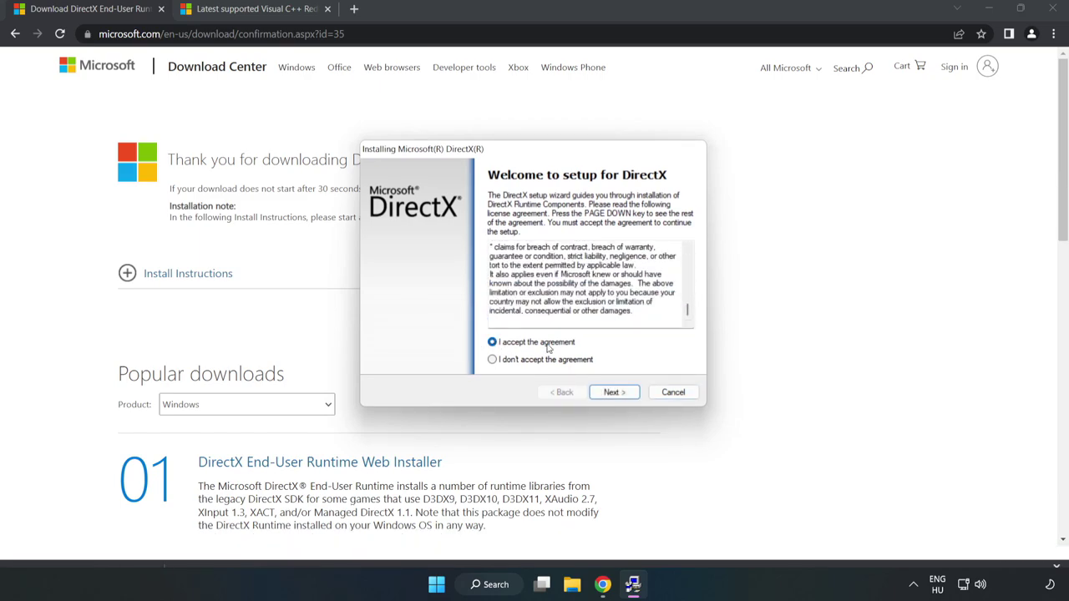
pyautogui.click(619, 395)
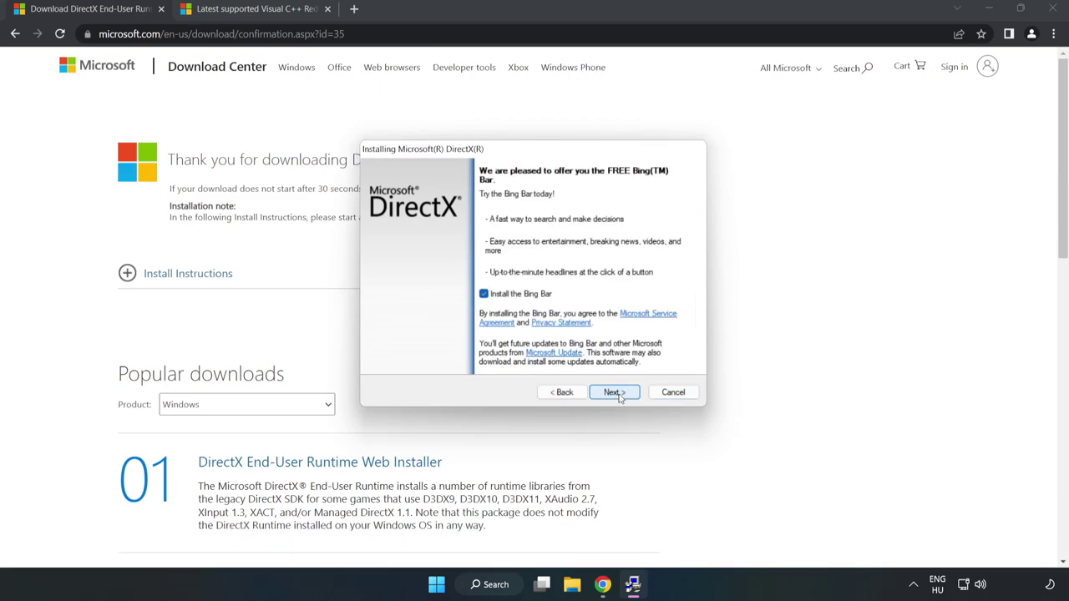
pyautogui.click(484, 294)
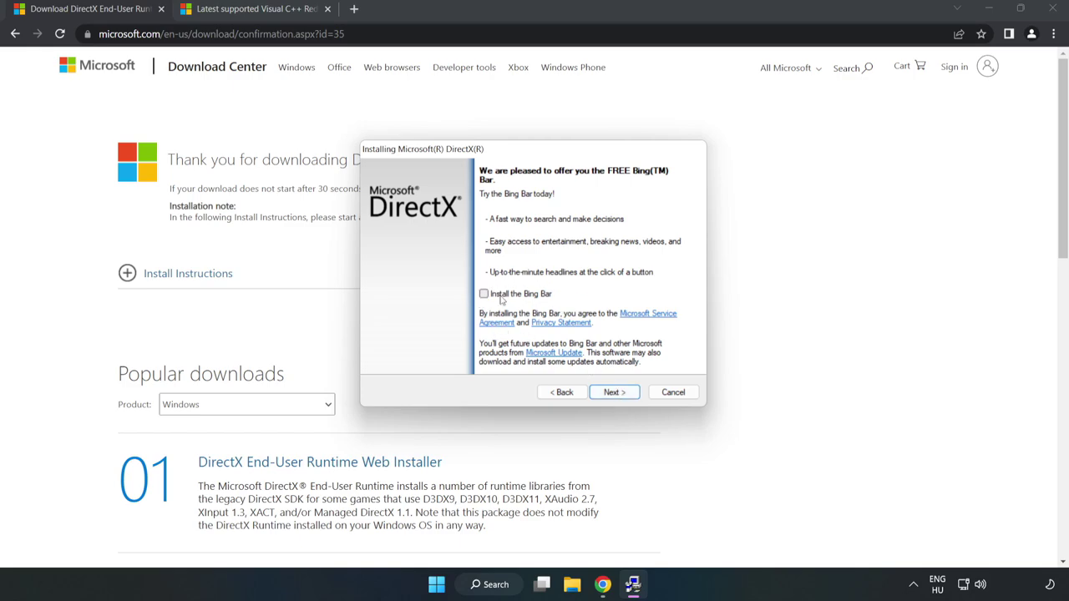
pyautogui.click(618, 393)
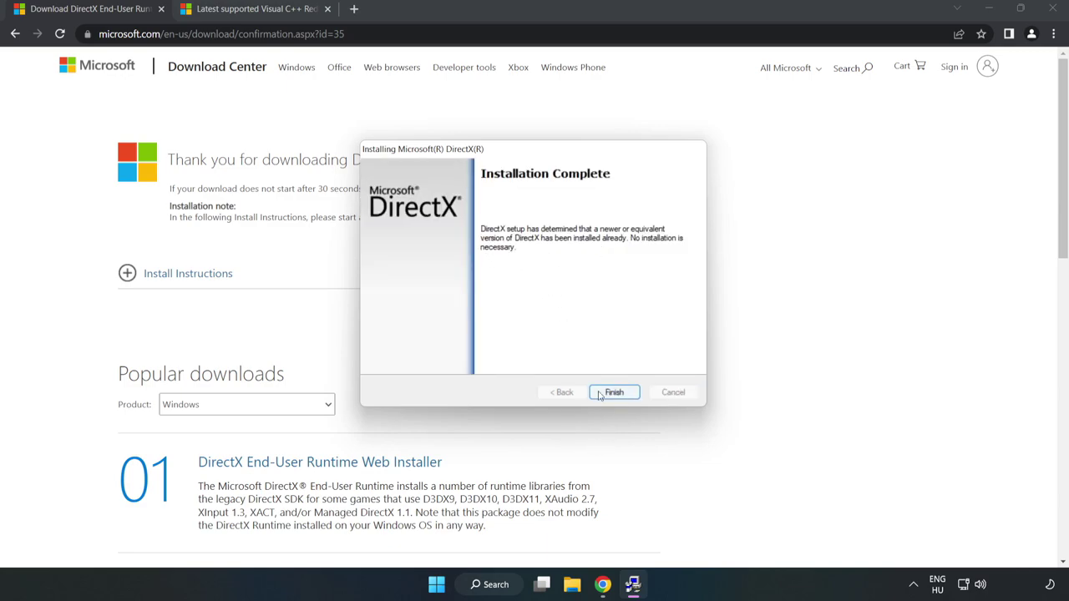
pyautogui.click(614, 393)
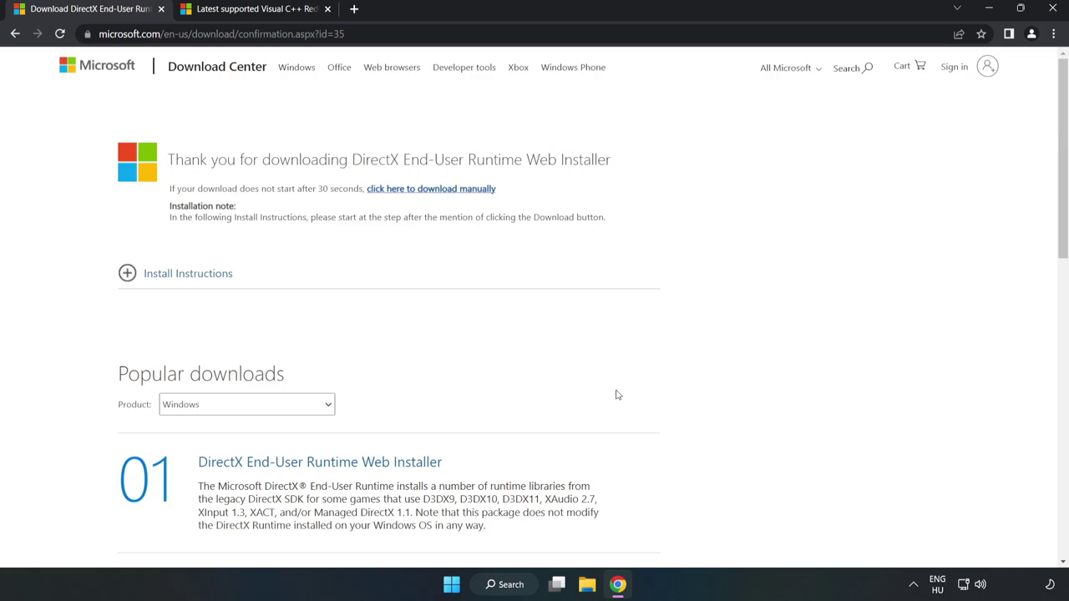
# Close the DirectX tab and download the ARM64 and x86 Visual C++ redistributables.
pyautogui.click(161, 9)
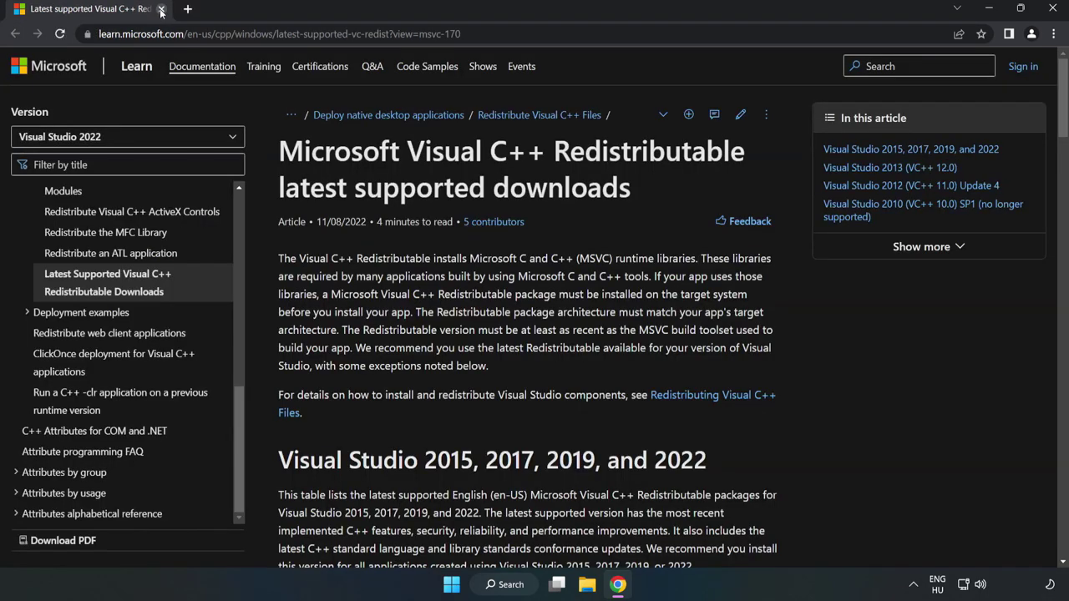
pyautogui.click(477, 33)
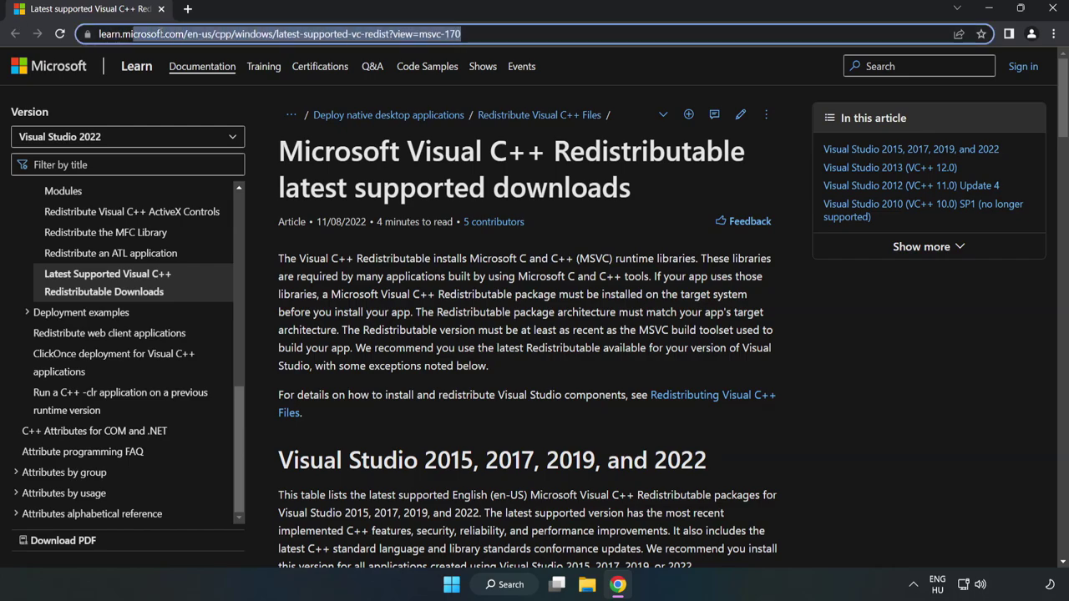
pyautogui.click(548, 186)
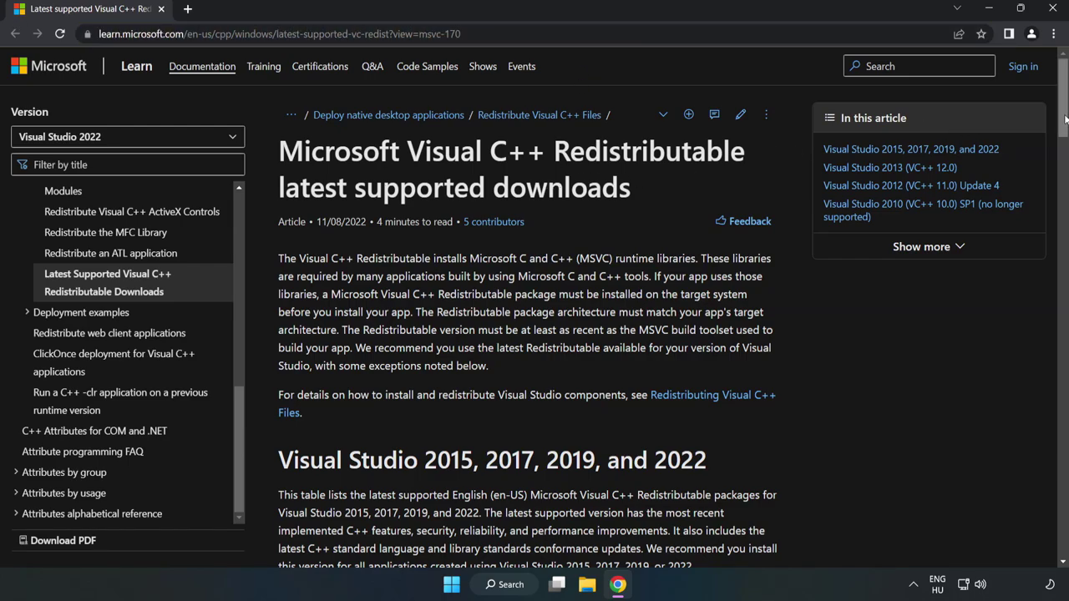
pyautogui.moveTo(1065, 121); pyautogui.dragTo(1065, 171)
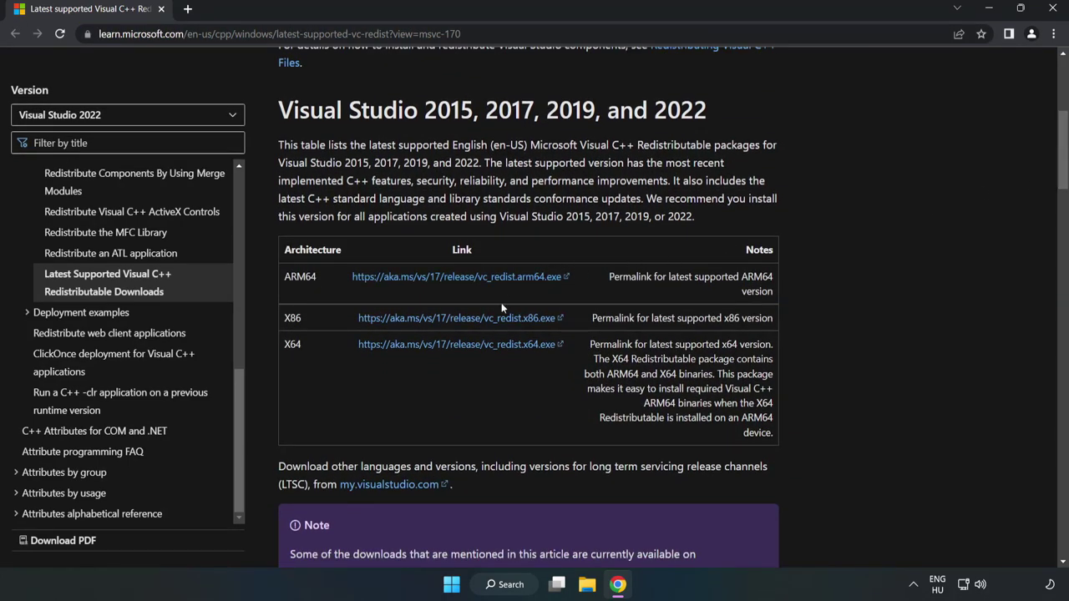
pyautogui.click(460, 282)
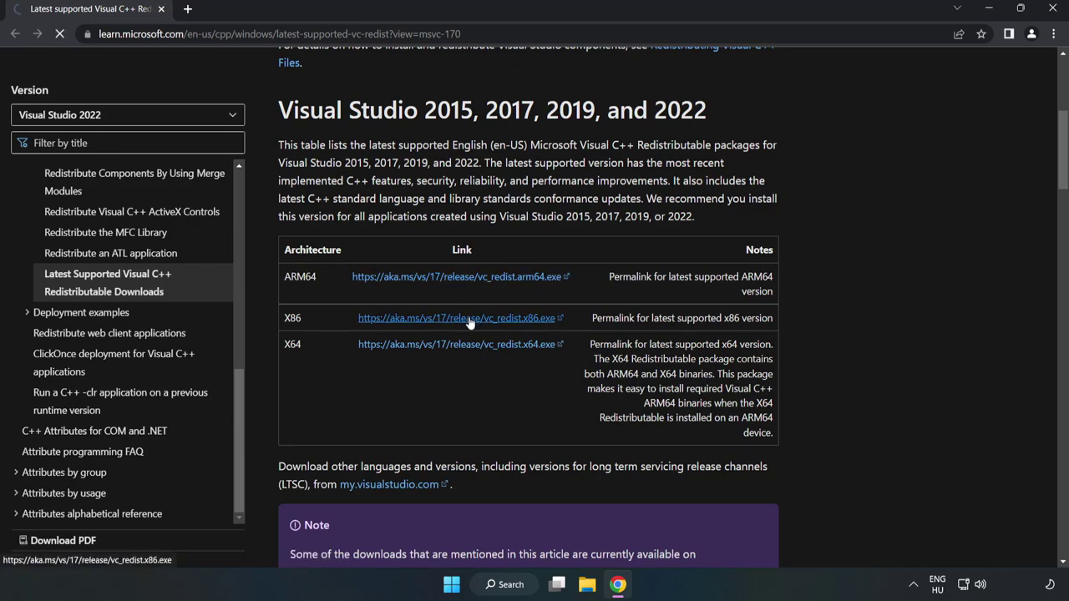
pyautogui.click(465, 319)
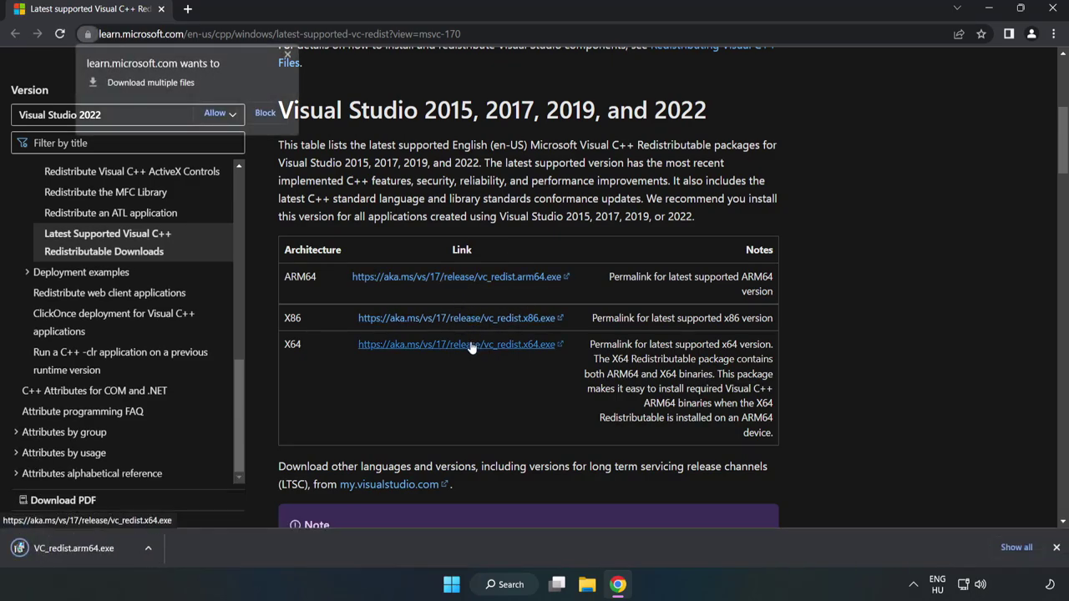
pyautogui.click(216, 114)
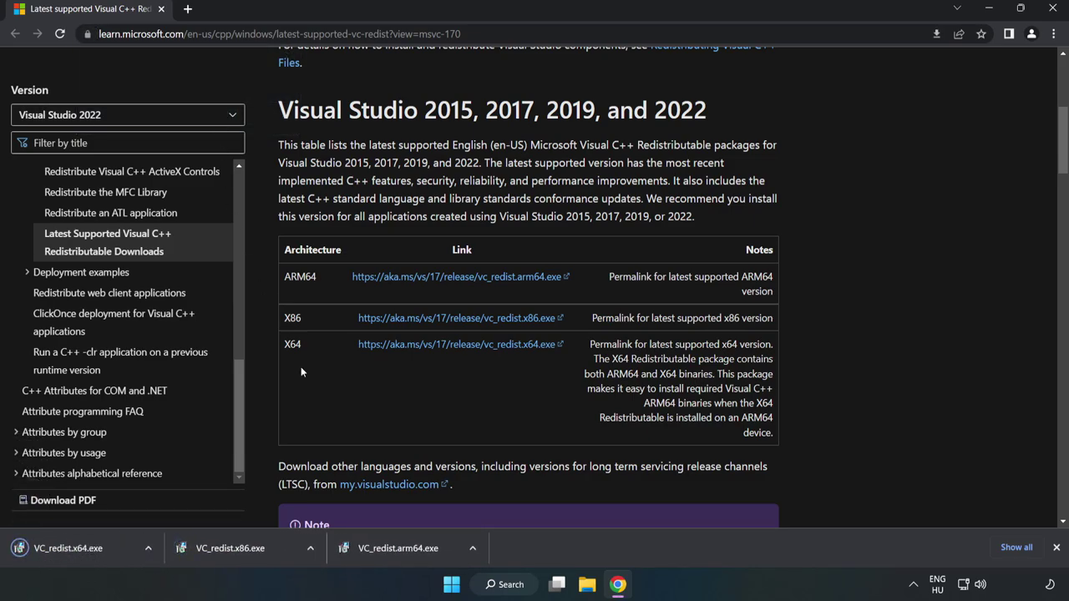
# Attempt the ARM64 redistributable install, which fails as unsupported.
pyautogui.click(409, 553)
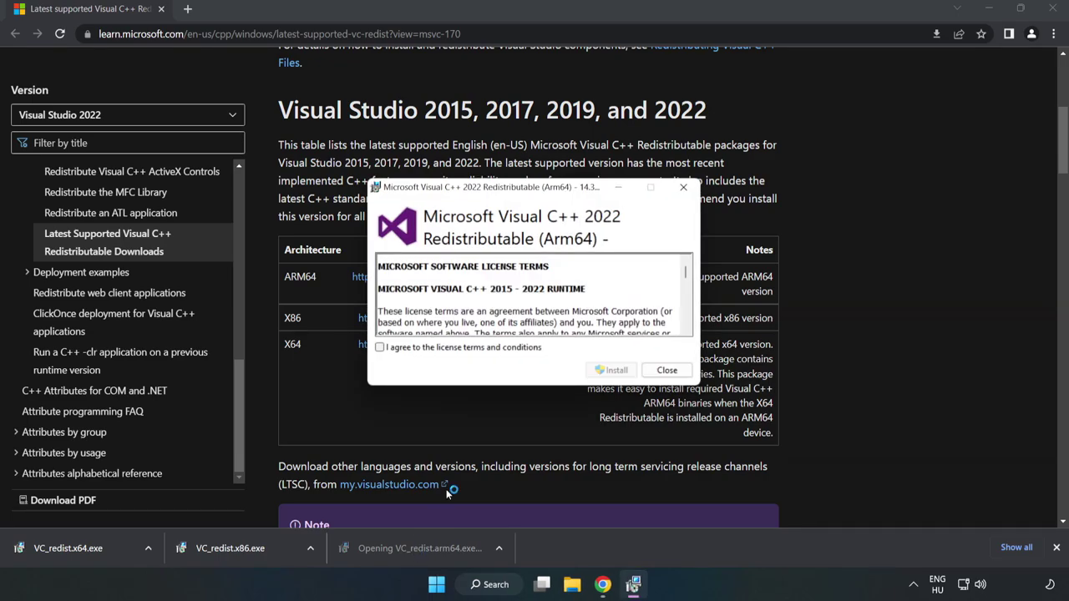
pyautogui.moveTo(686, 274); pyautogui.dragTo(684, 333)
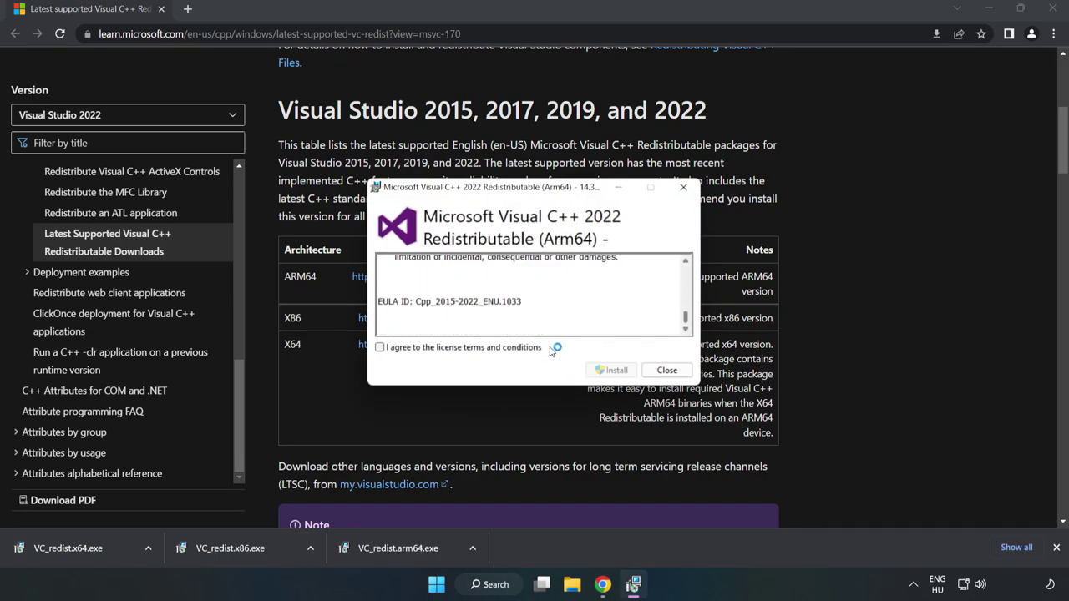
pyautogui.click(447, 351)
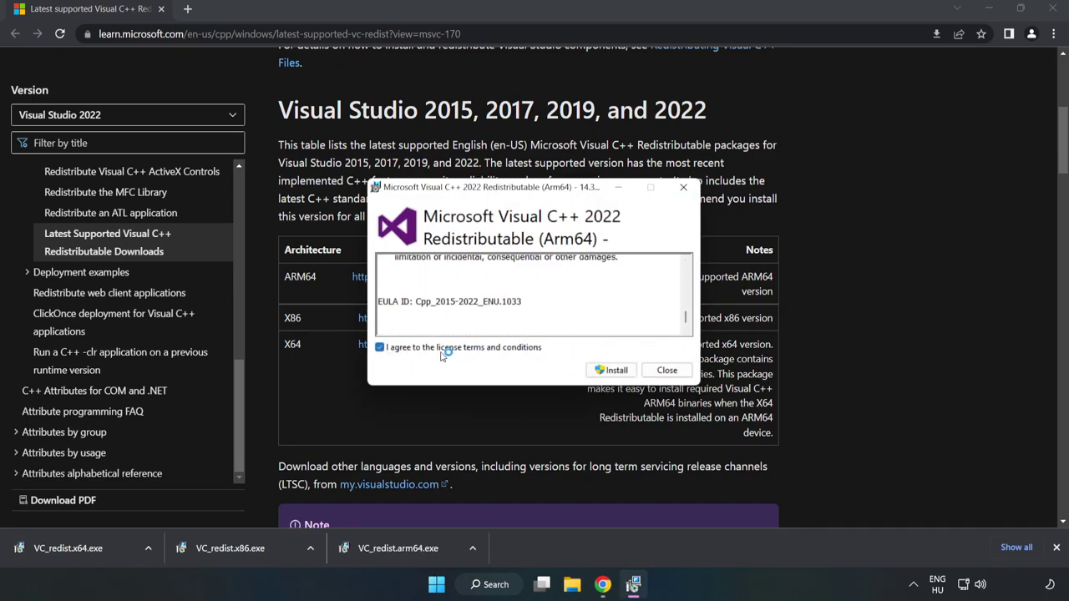
pyautogui.click(612, 373)
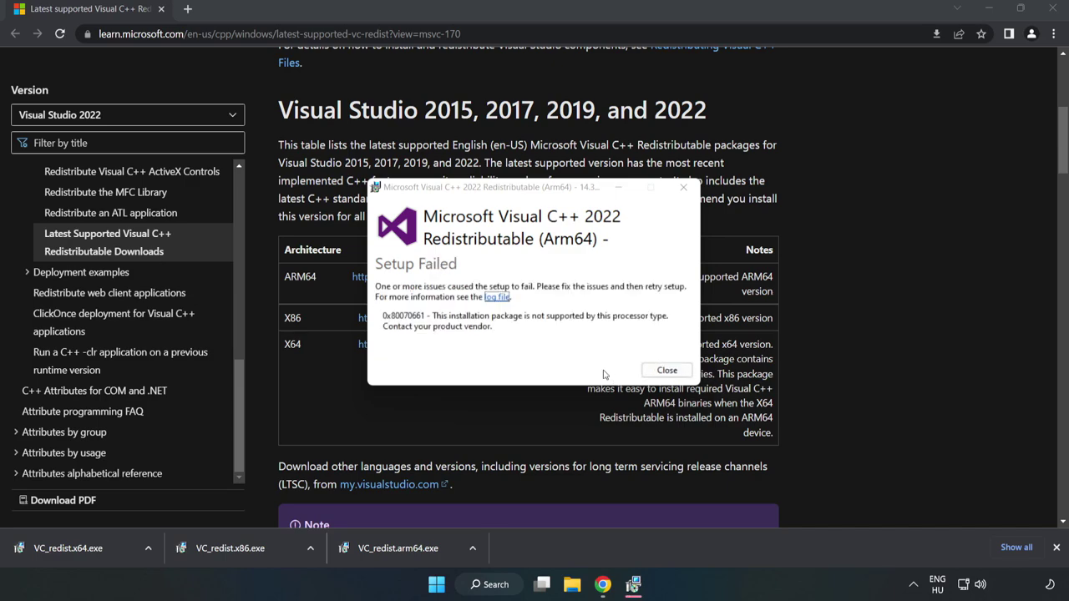
pyautogui.click(667, 371)
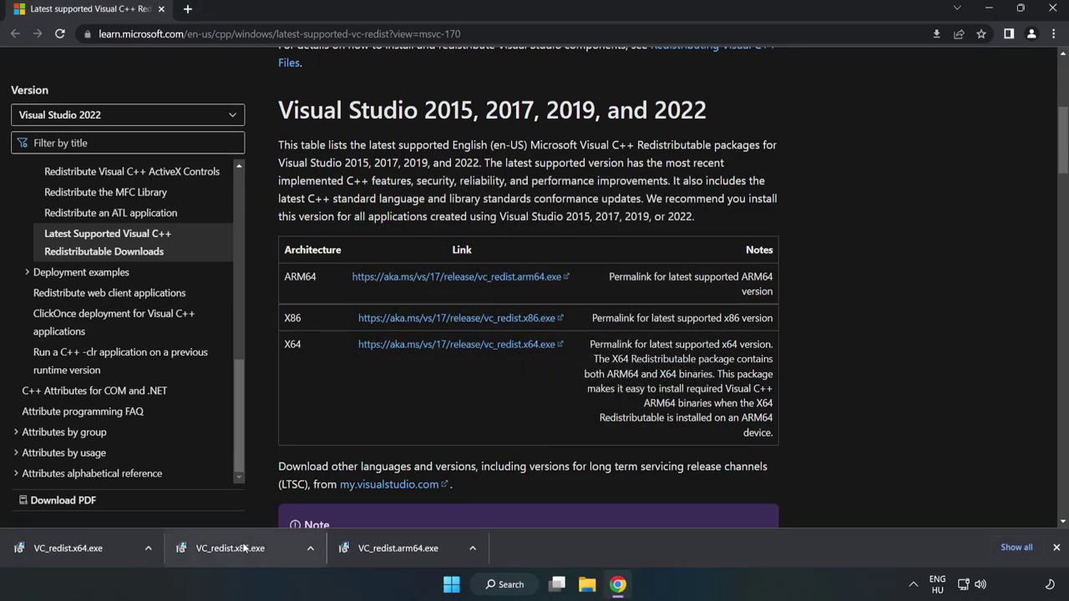
# Install the x86 and x64 Visual C++ 2015-2022 redistributables without restarting.
pyautogui.click(244, 548)
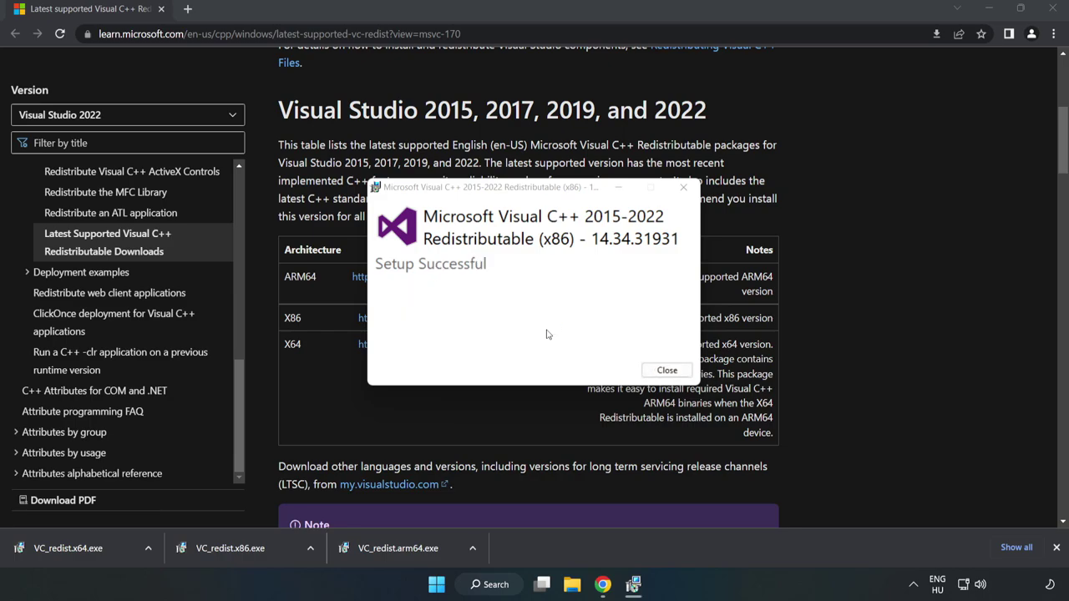
pyautogui.click(667, 370)
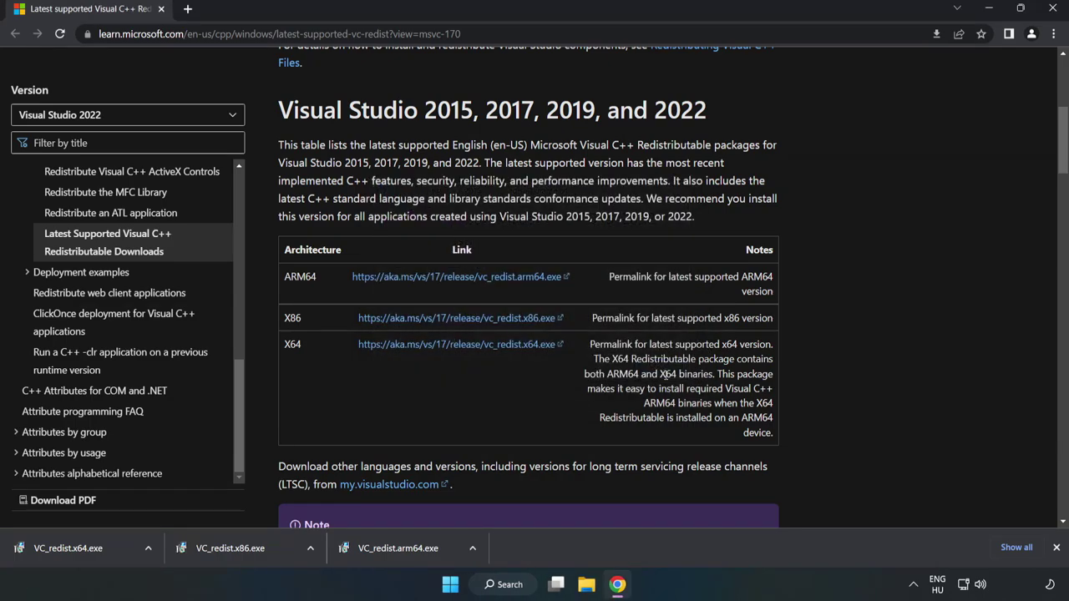
pyautogui.click(60, 548)
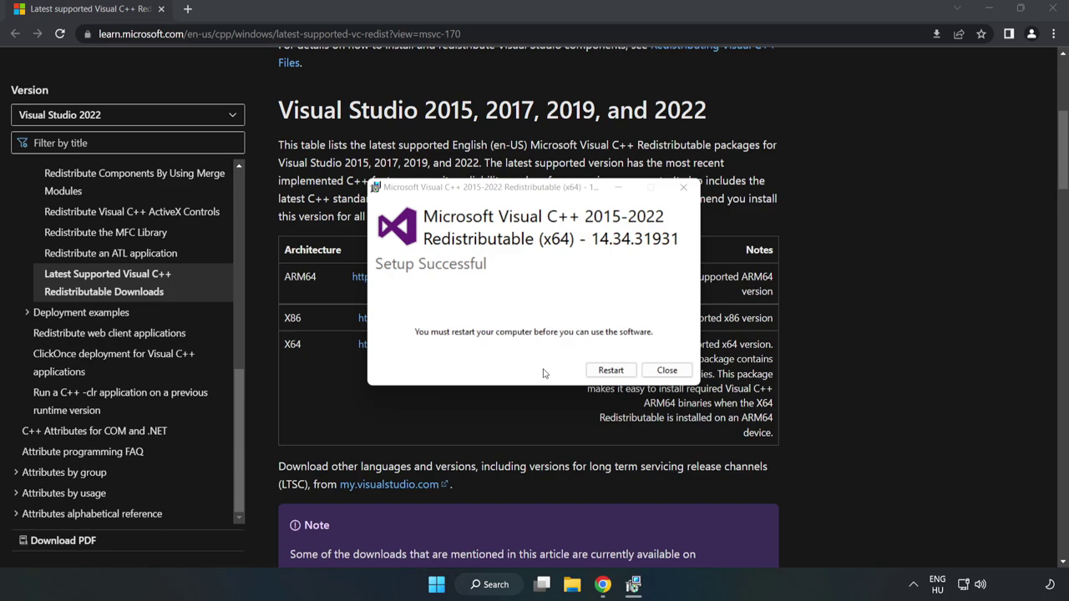
pyautogui.click(667, 373)
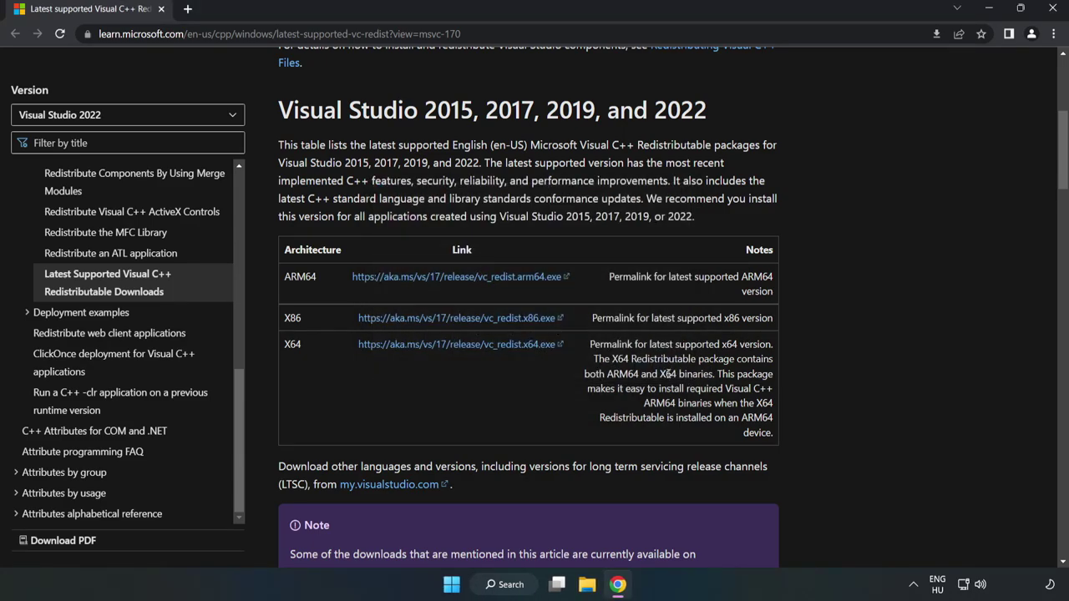
# Close Chrome and bring up the Start menu's Sleep, Shut down and Restart options.
pyautogui.click(1053, 10)
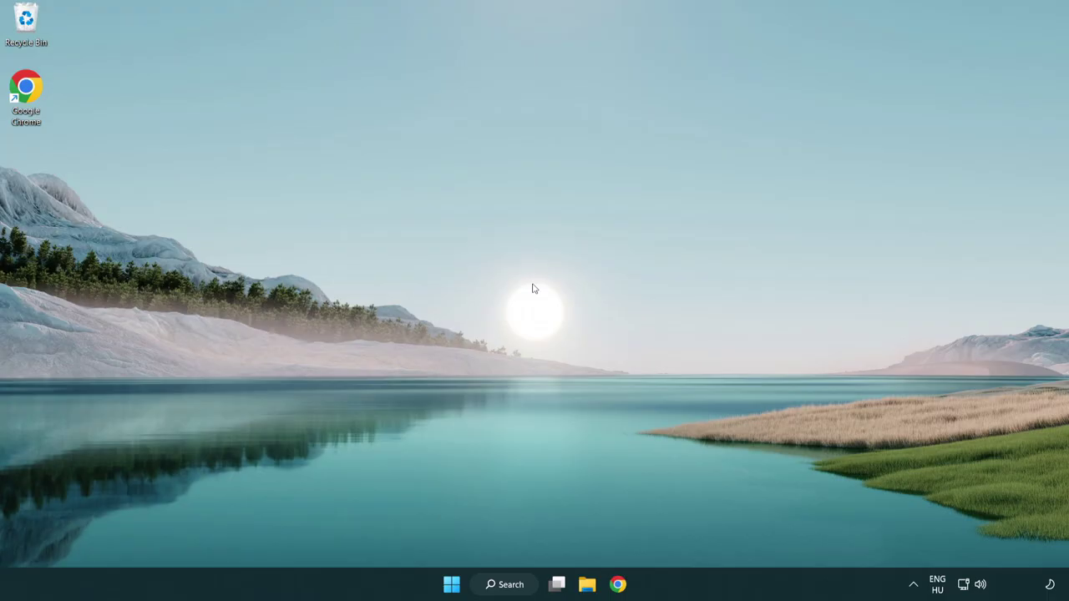
pyautogui.click(452, 585)
pyautogui.click(708, 537)
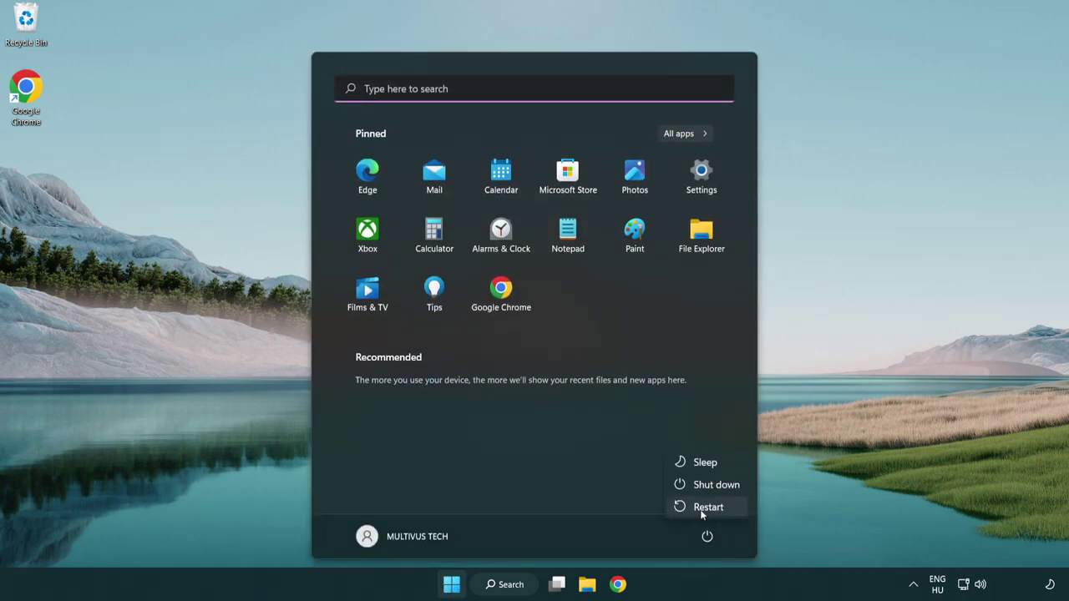